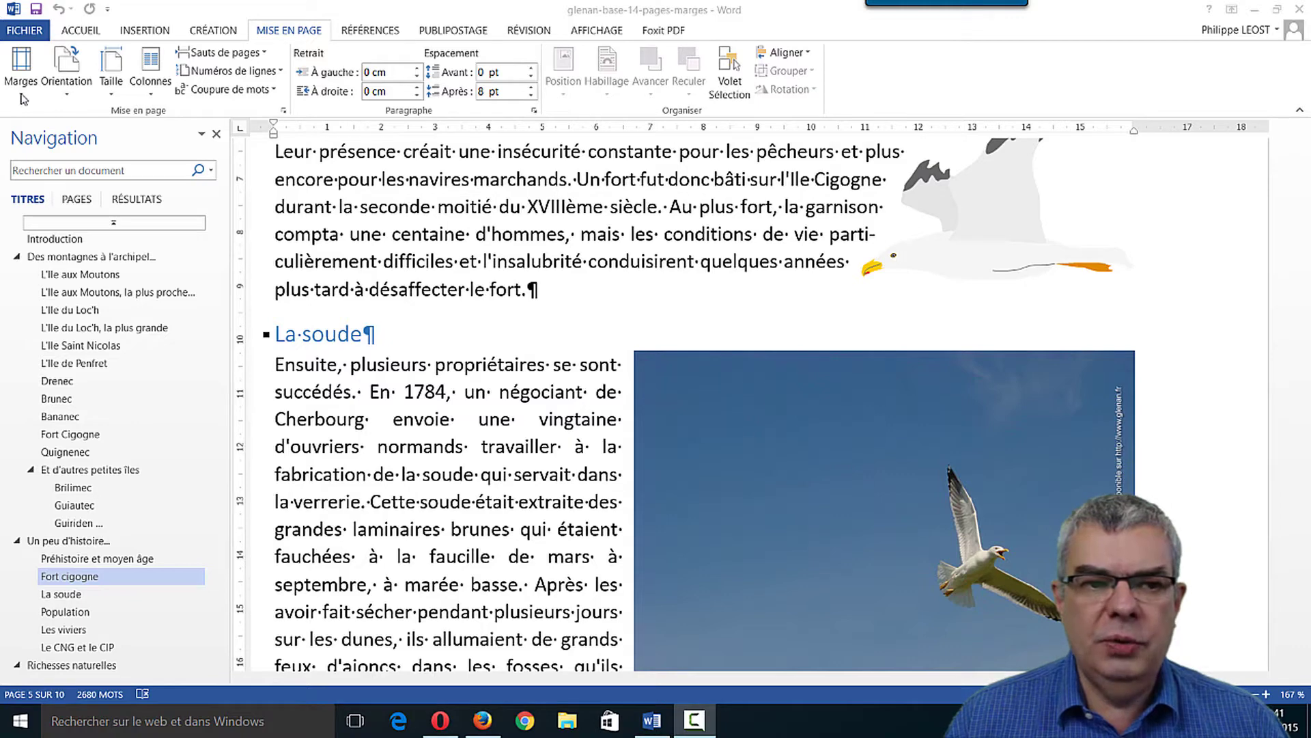
# Review the preset page margins and the header and footer areas between pages 4 and 5
pyautogui.click(23, 99)
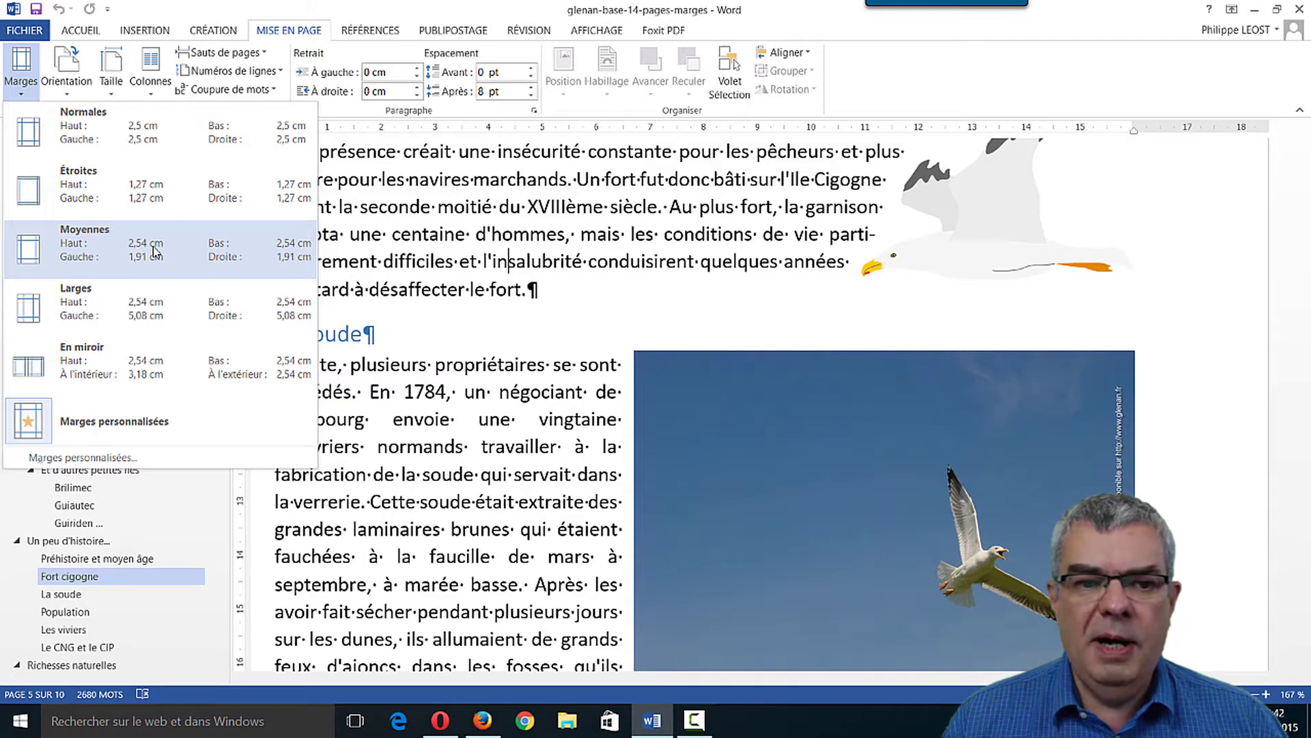
pyautogui.click(473, 287)
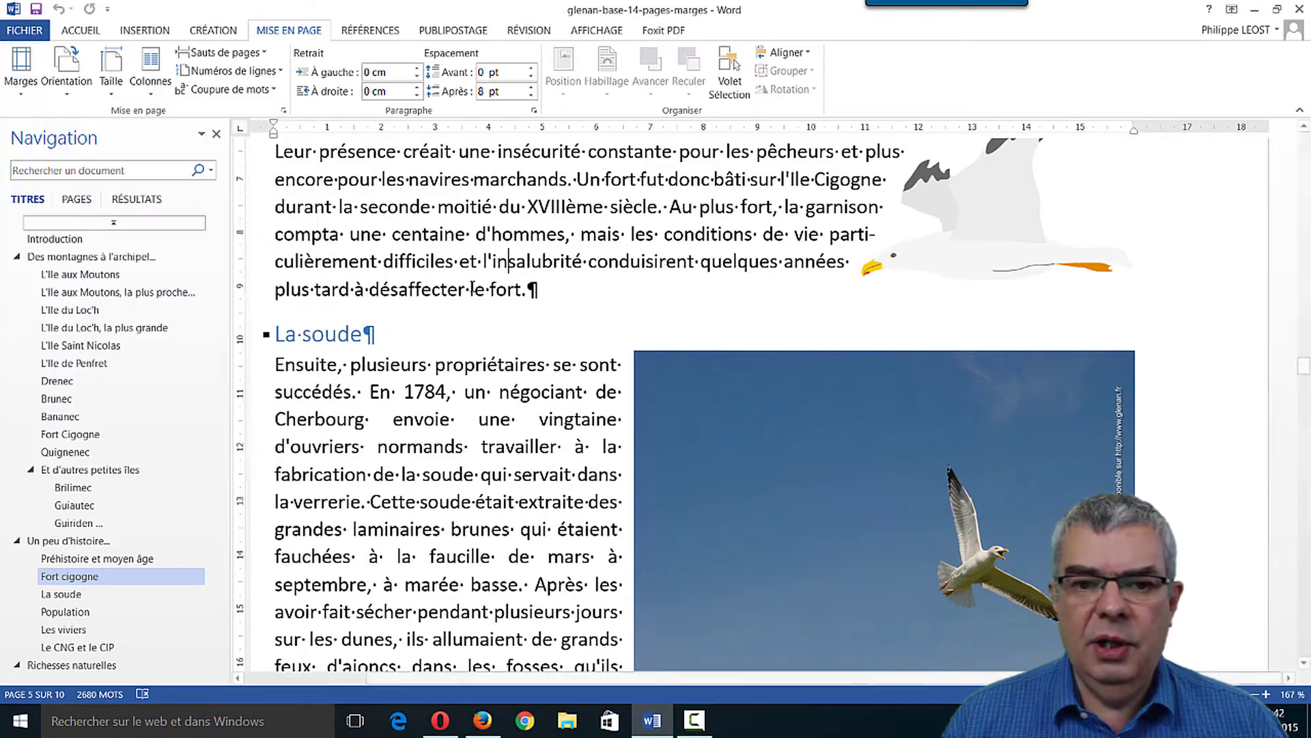
pyautogui.scroll(1, 473, 286)
pyautogui.scroll(6, 473, 287)
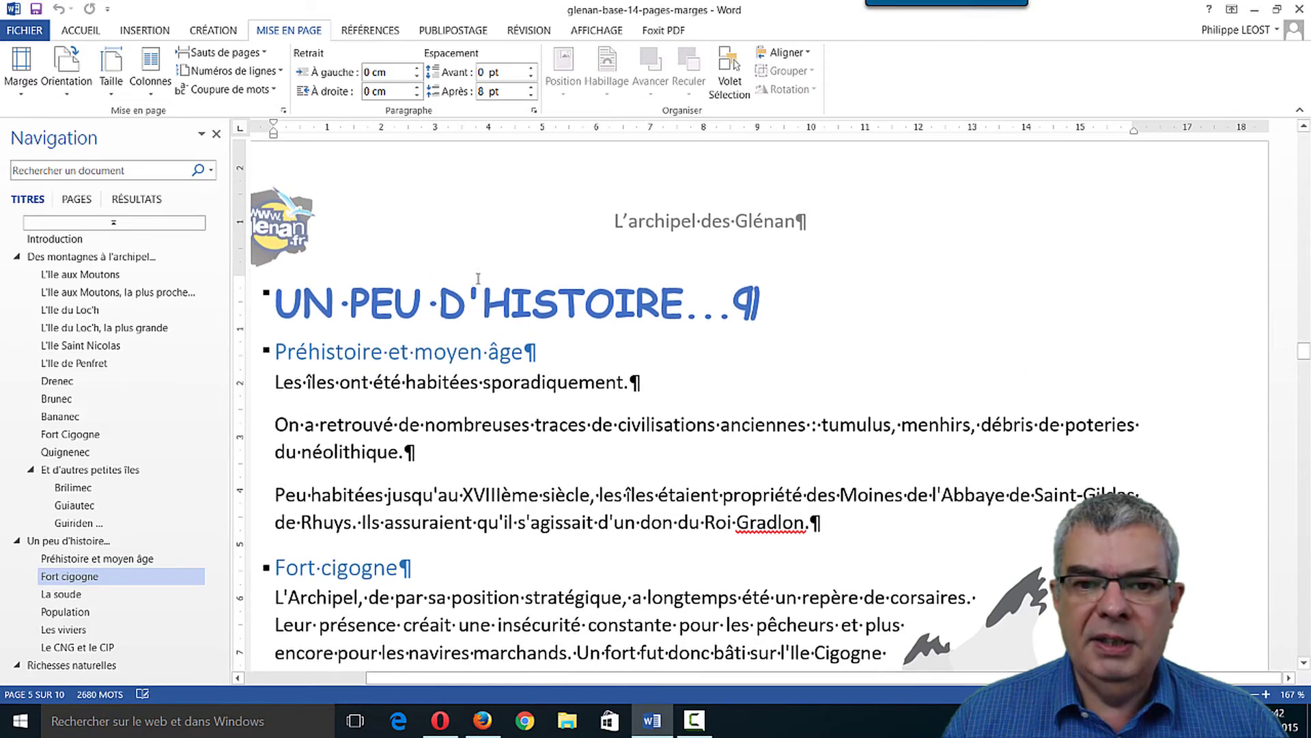
pyautogui.scroll(2, 626, 229)
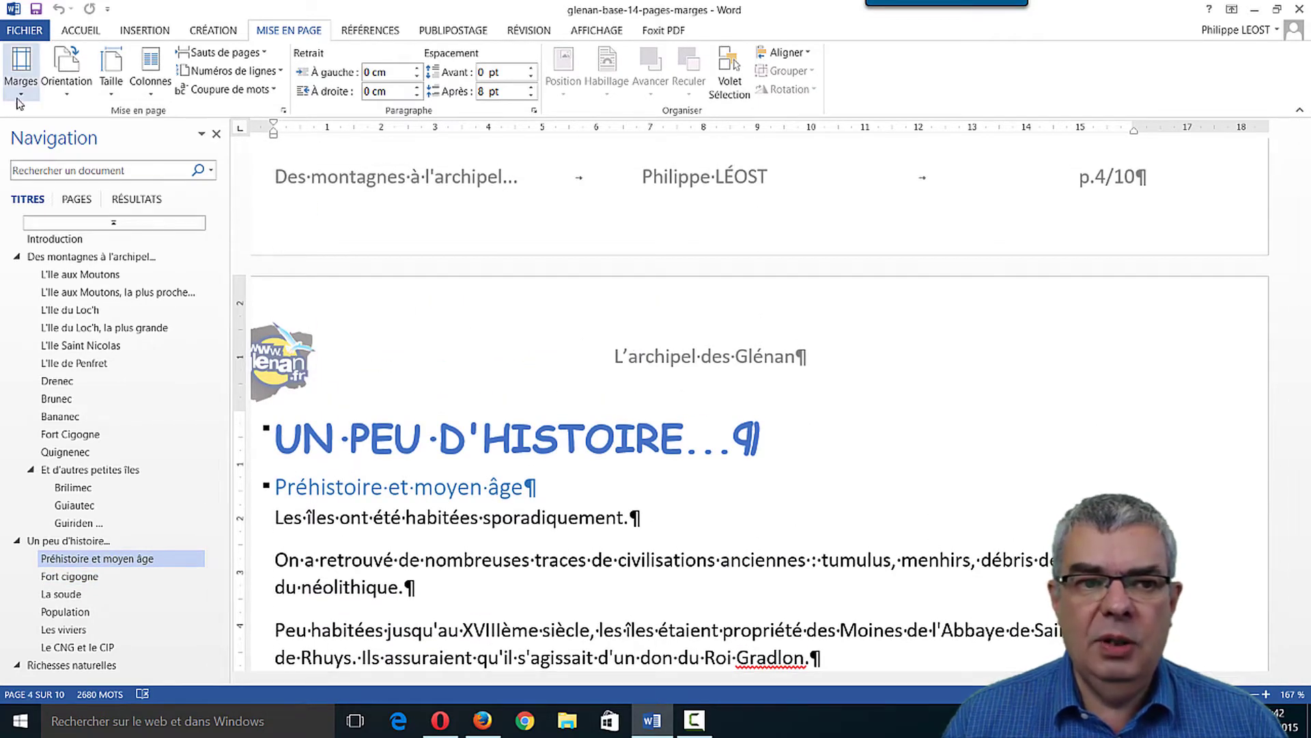
pyautogui.click(20, 65)
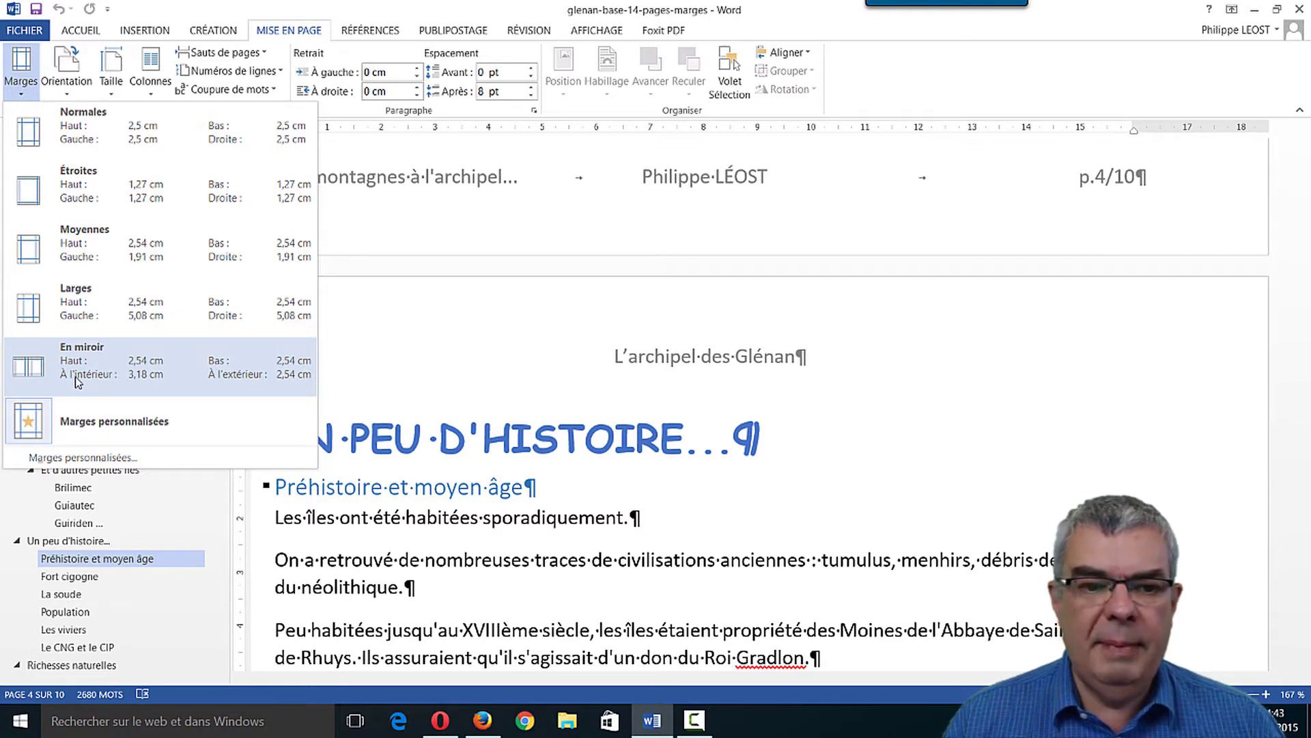
pyautogui.click(140, 424)
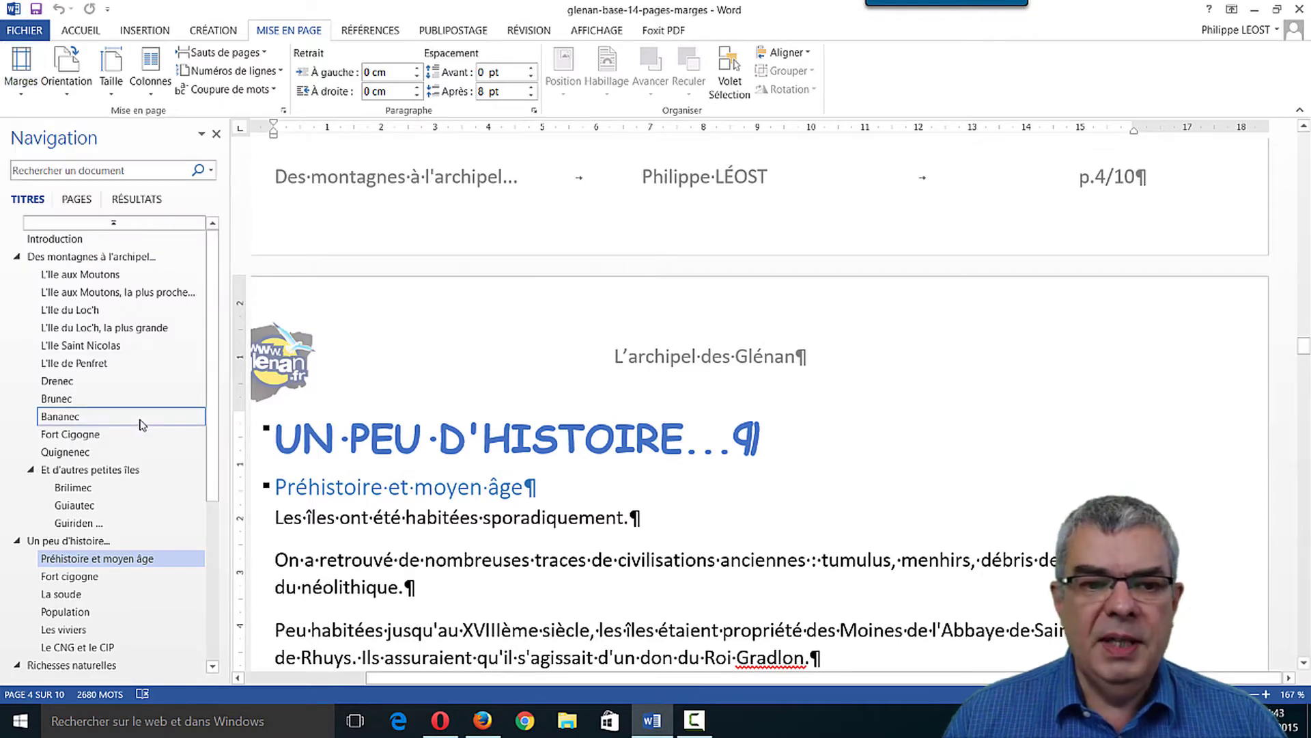
# Open the custom margin settings and examine the gutter position and multiple-page layout options
pyautogui.click(22, 72)
pyautogui.click(81, 457)
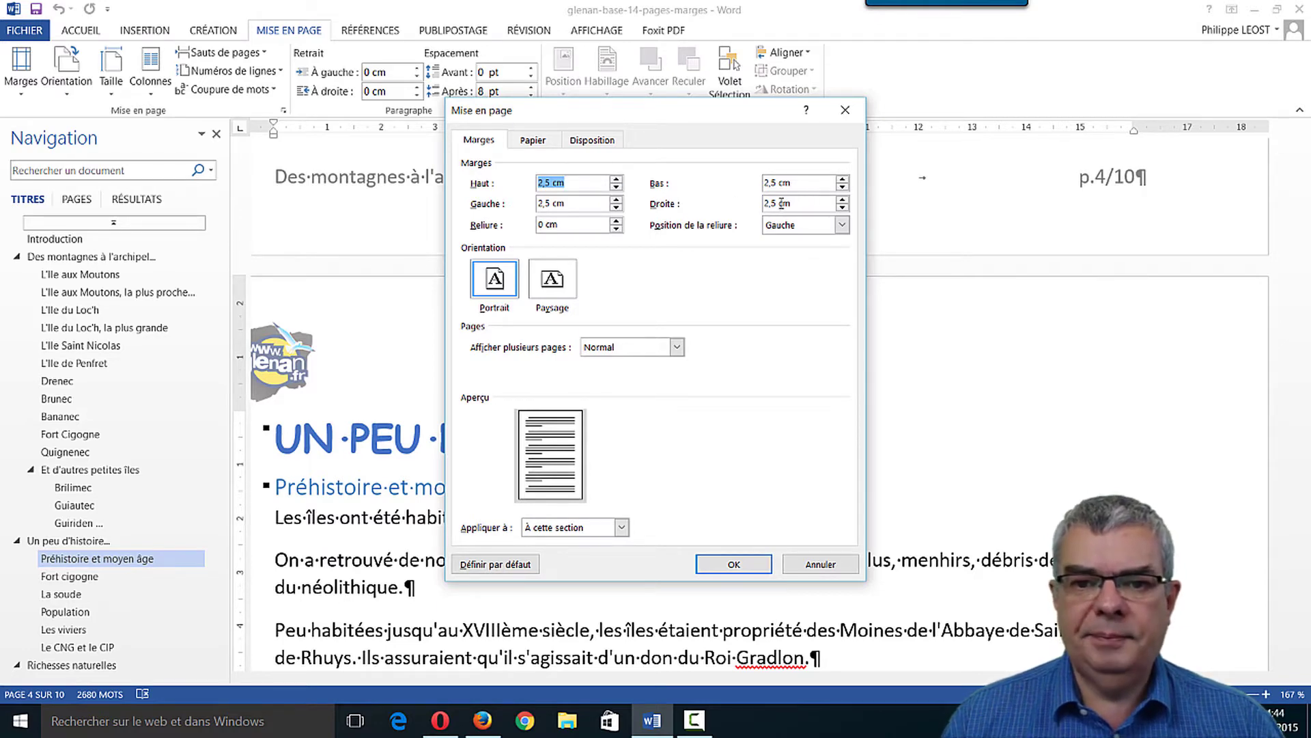
pyautogui.click(842, 224)
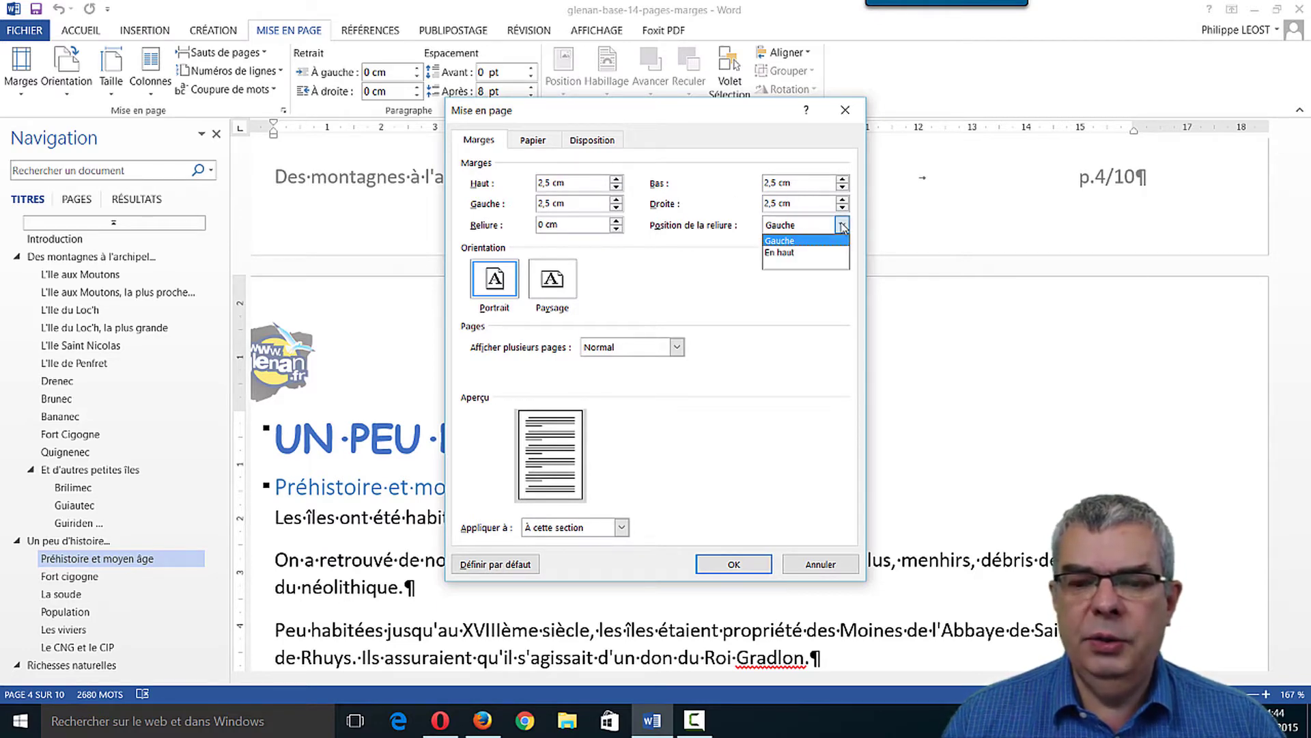
pyautogui.click(773, 282)
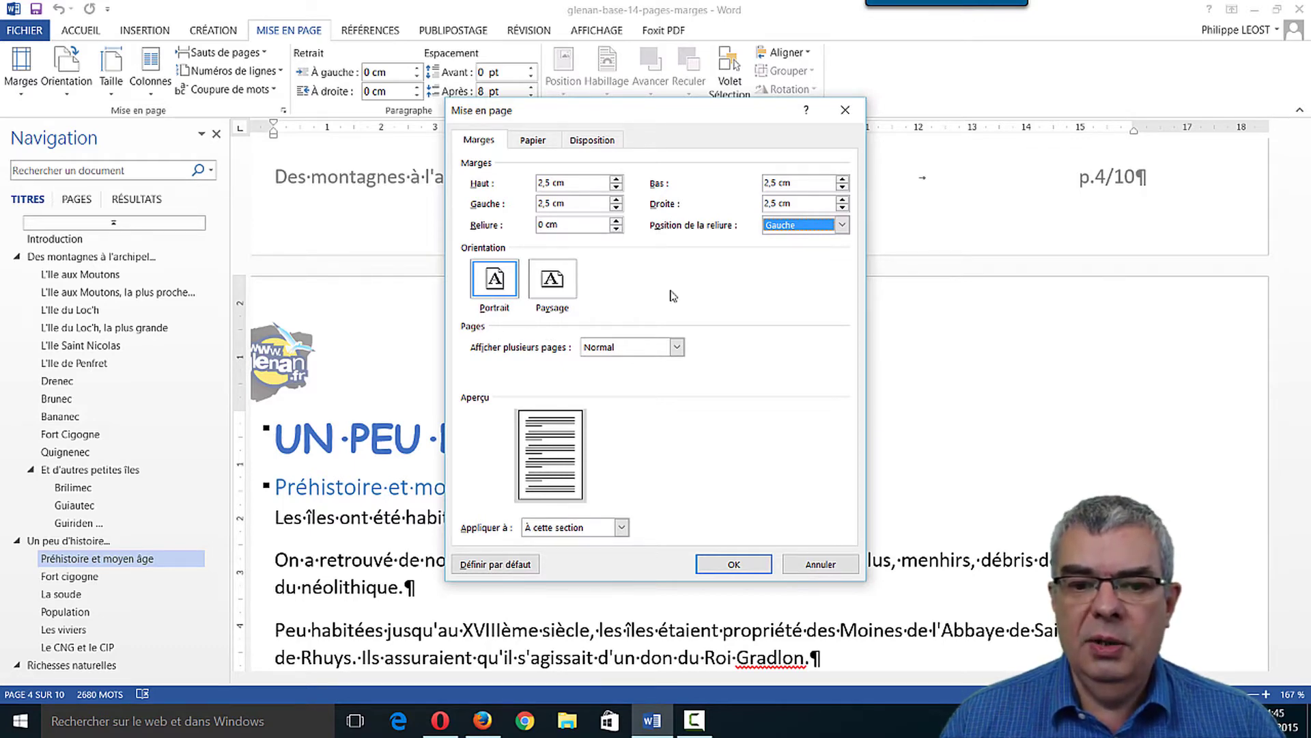
pyautogui.click(677, 347)
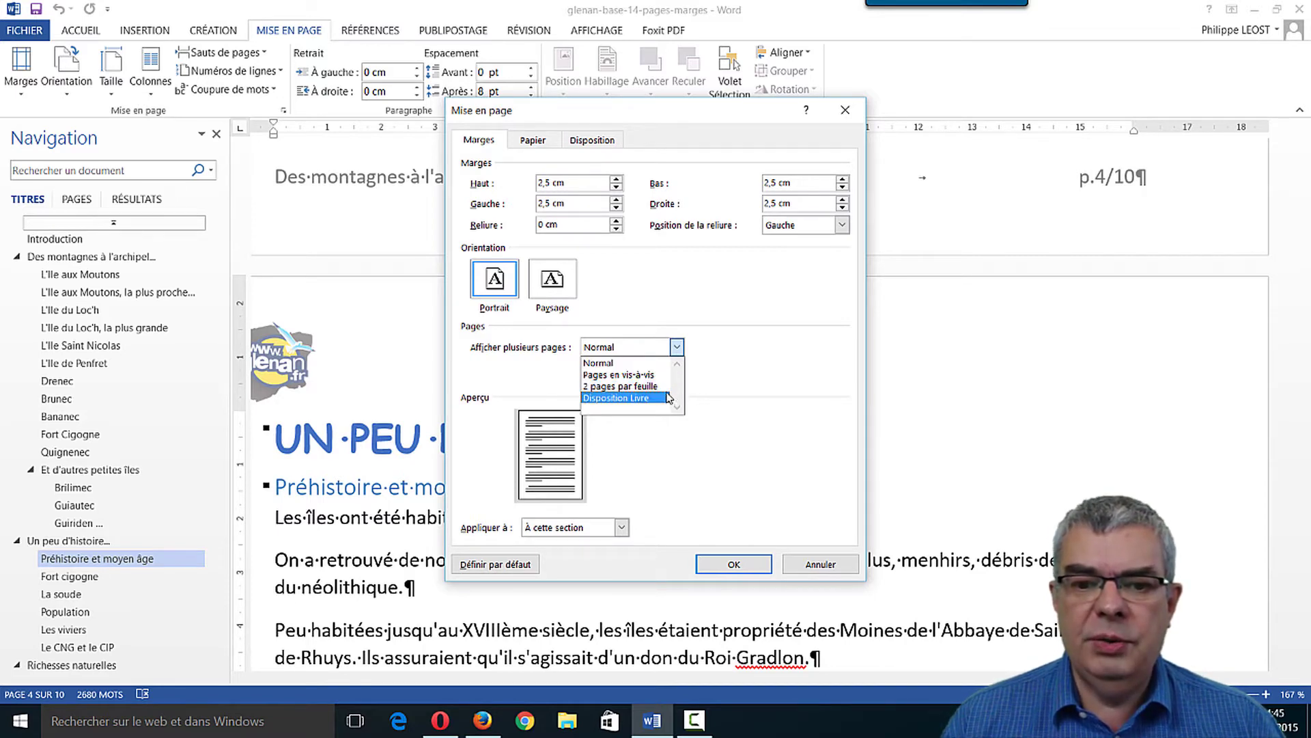
pyautogui.click(741, 356)
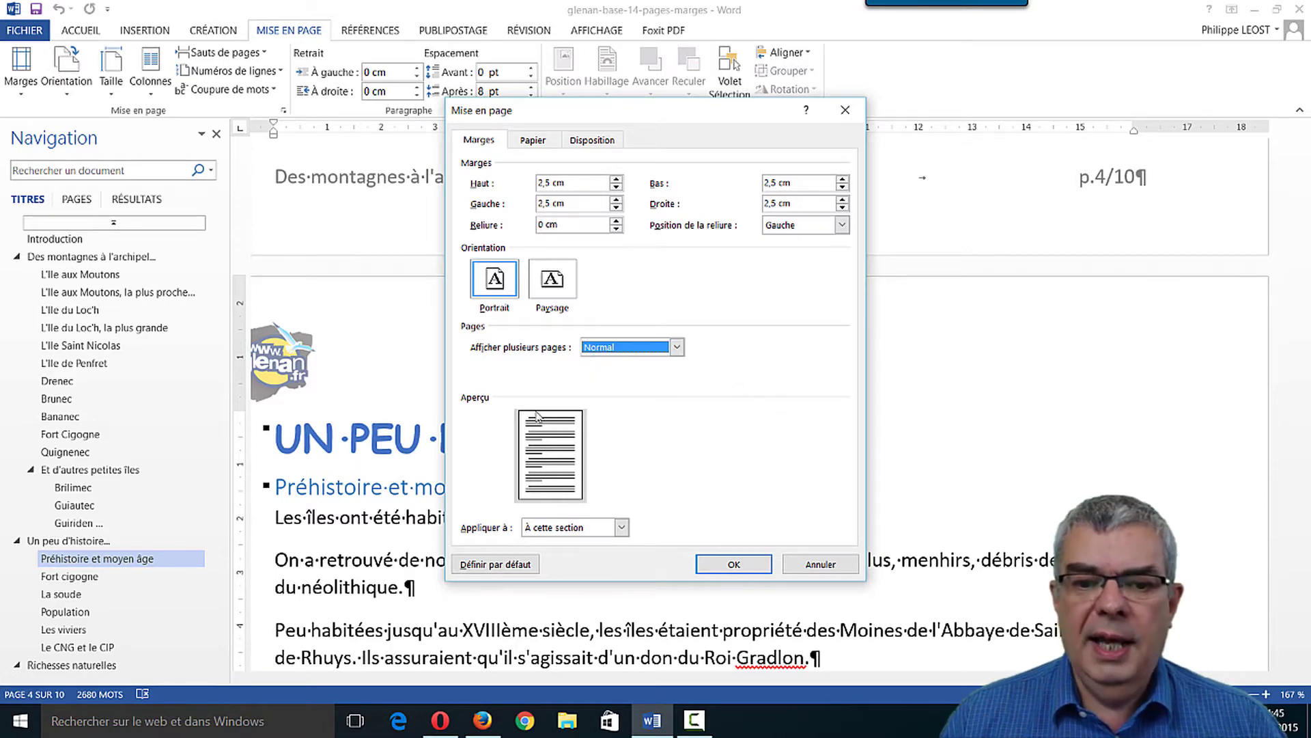
# Examine where the margin settings can be applied, recheck the multiple-page layouts, and cancel the page setup
pyautogui.click(622, 527)
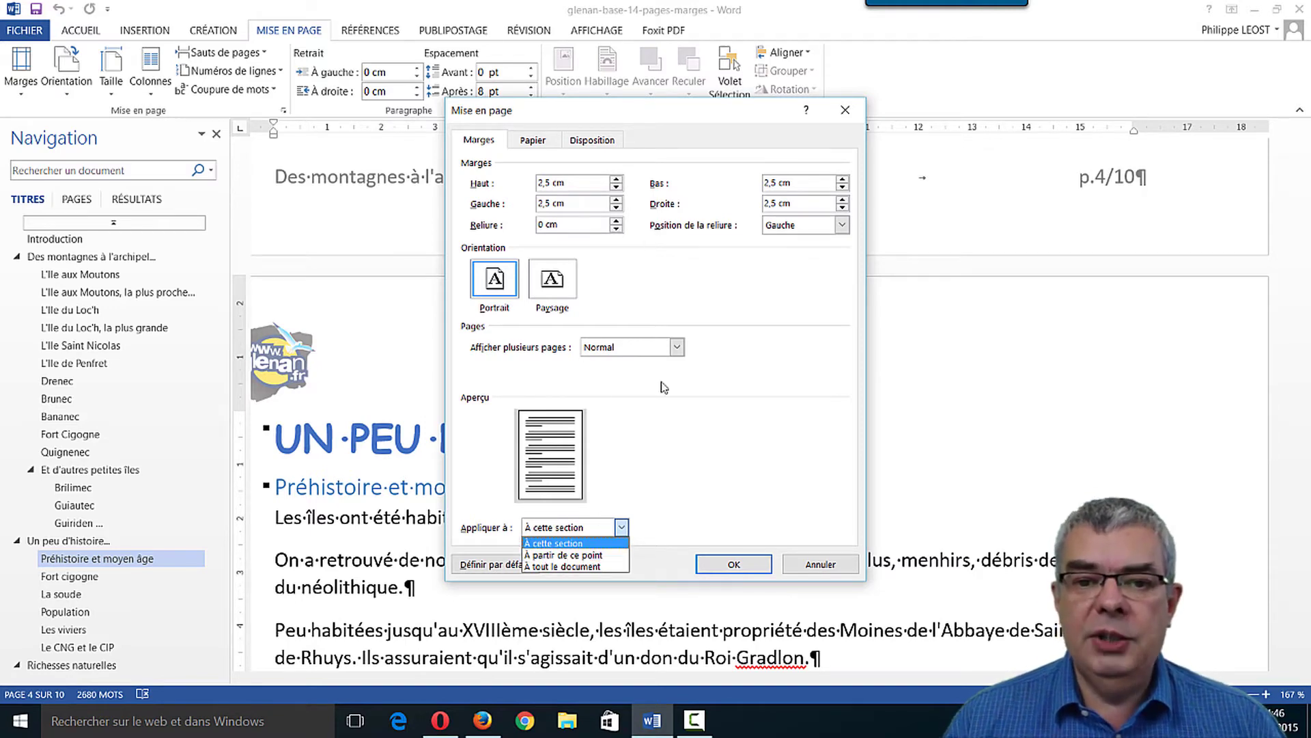
pyautogui.click(684, 490)
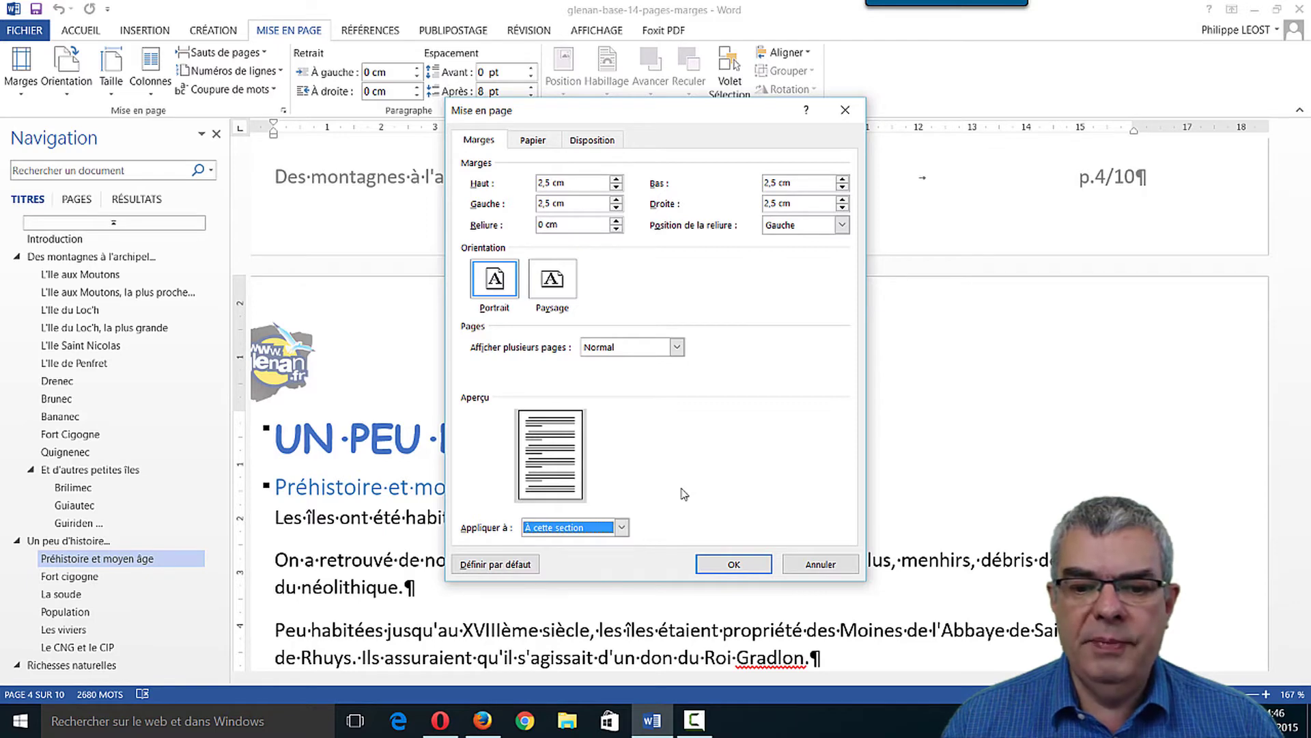
pyautogui.click(623, 532)
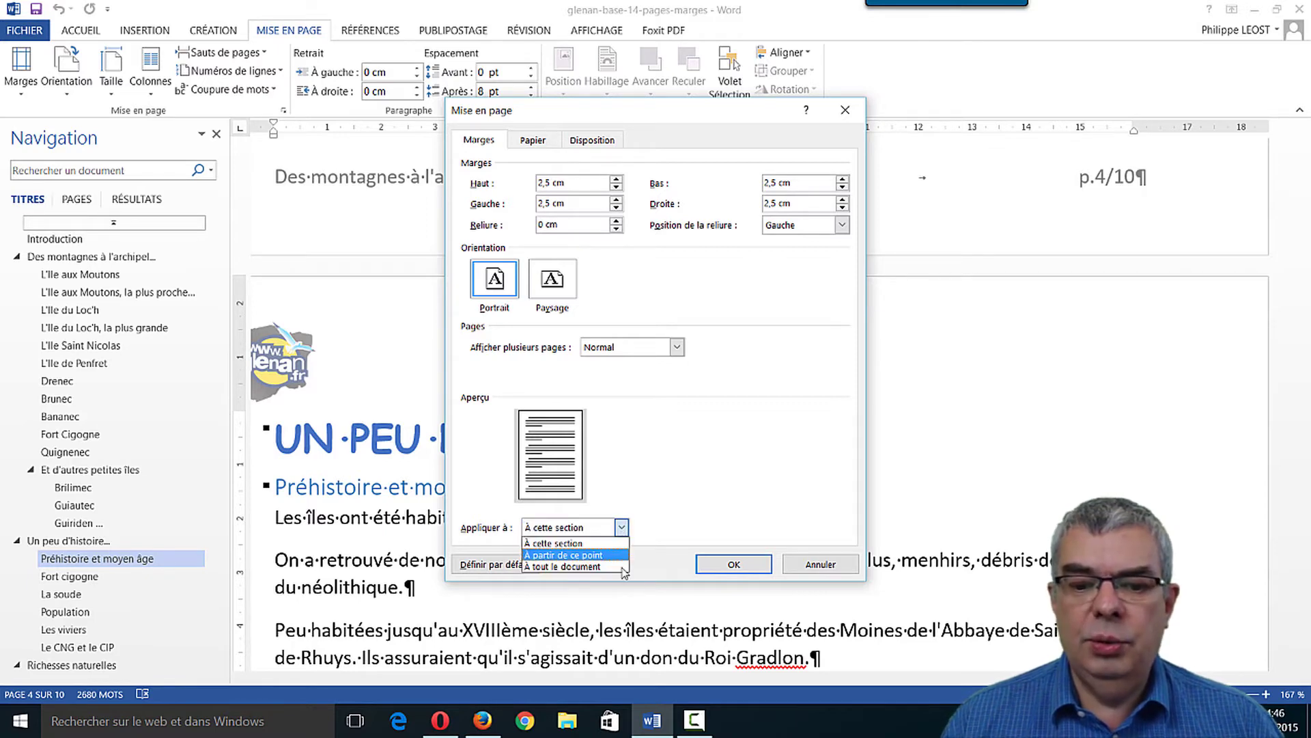
pyautogui.click(743, 435)
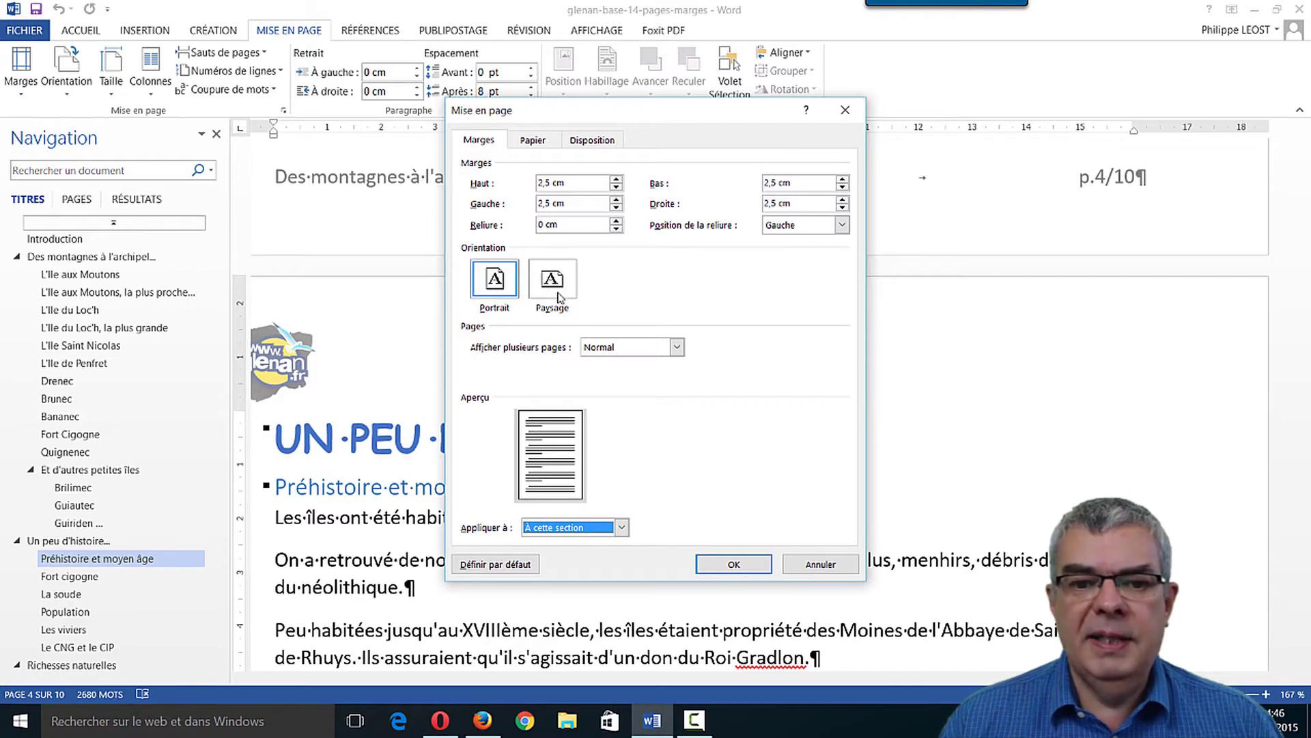
pyautogui.click(627, 349)
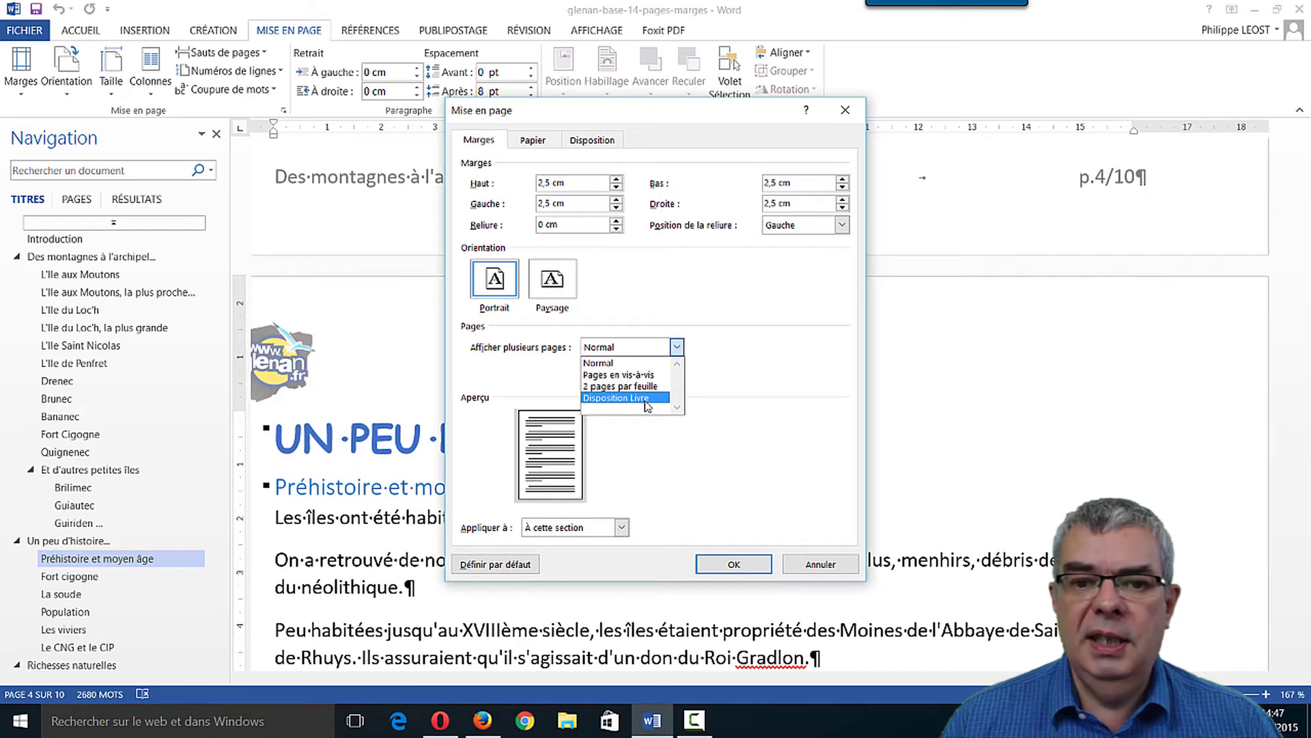
pyautogui.click(771, 305)
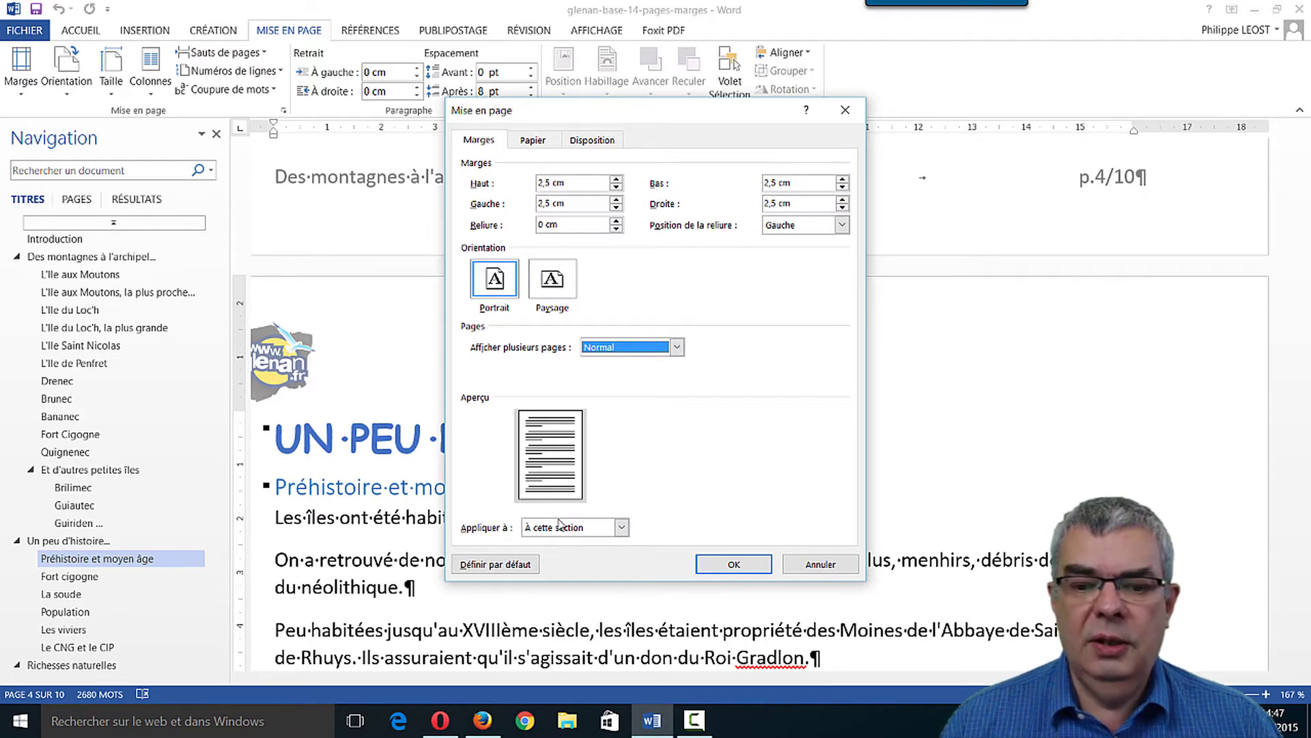
pyautogui.click(820, 564)
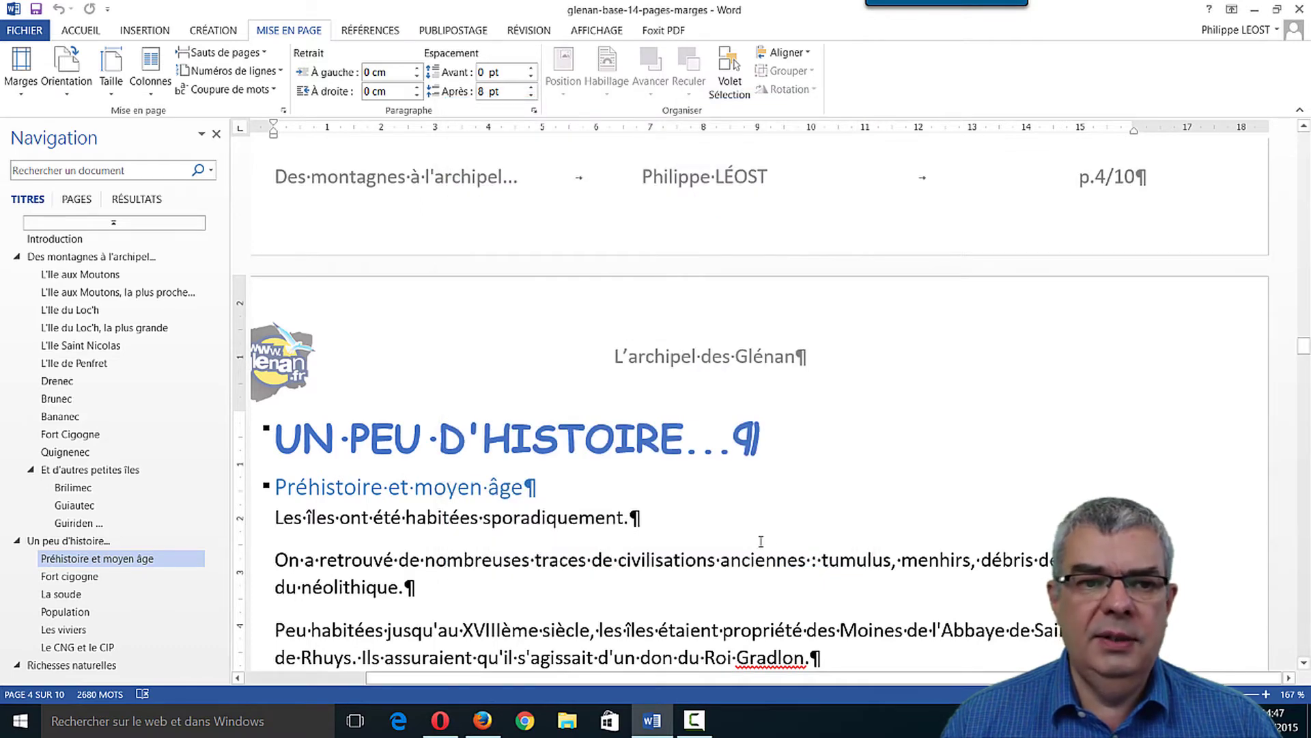
# Review the orientation choices and preset paper sizes, and open the settings for other paper sizes
pyautogui.click(66, 86)
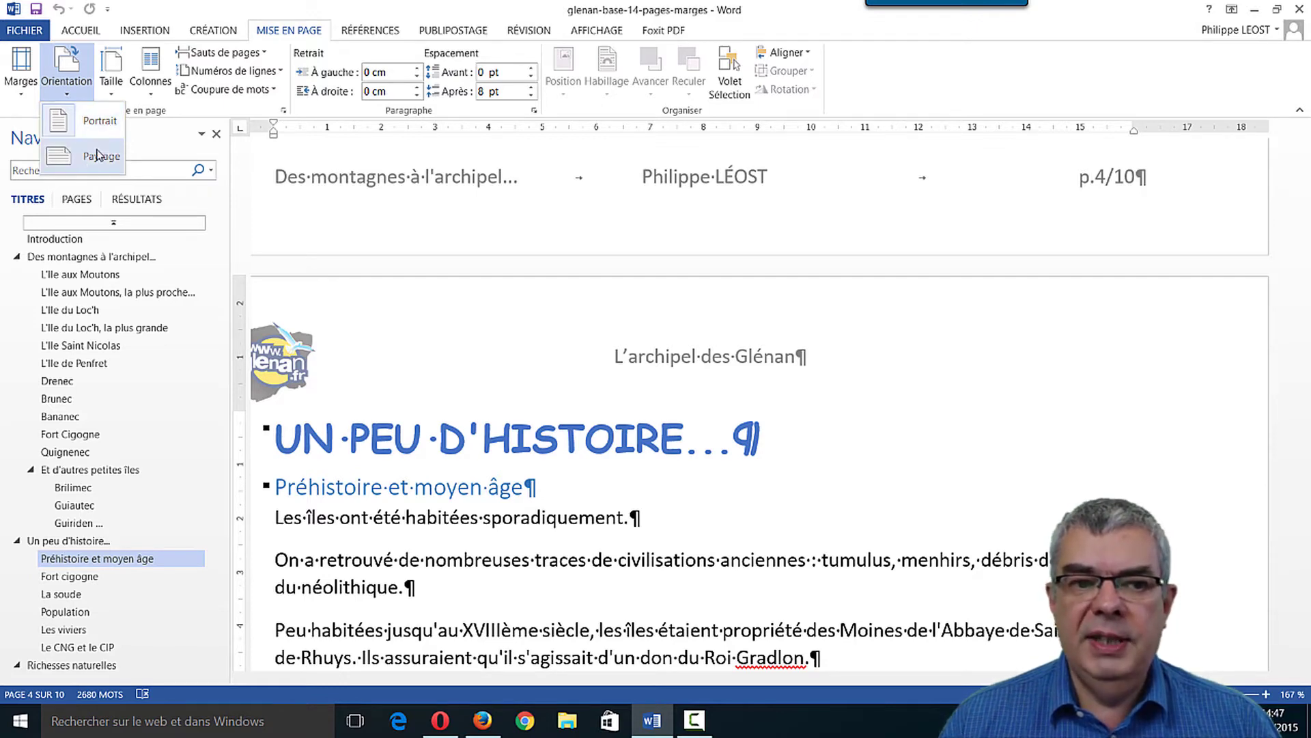
pyautogui.click(114, 100)
pyautogui.click(112, 89)
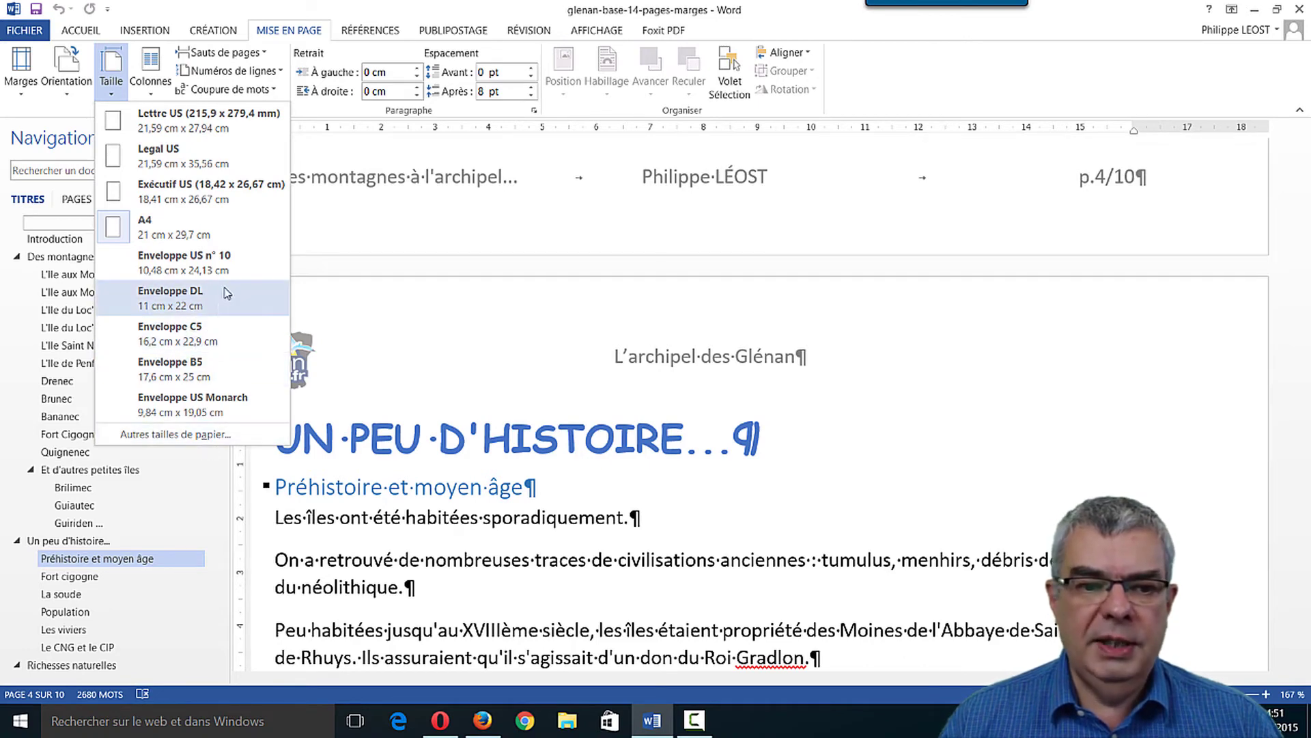
pyautogui.click(193, 440)
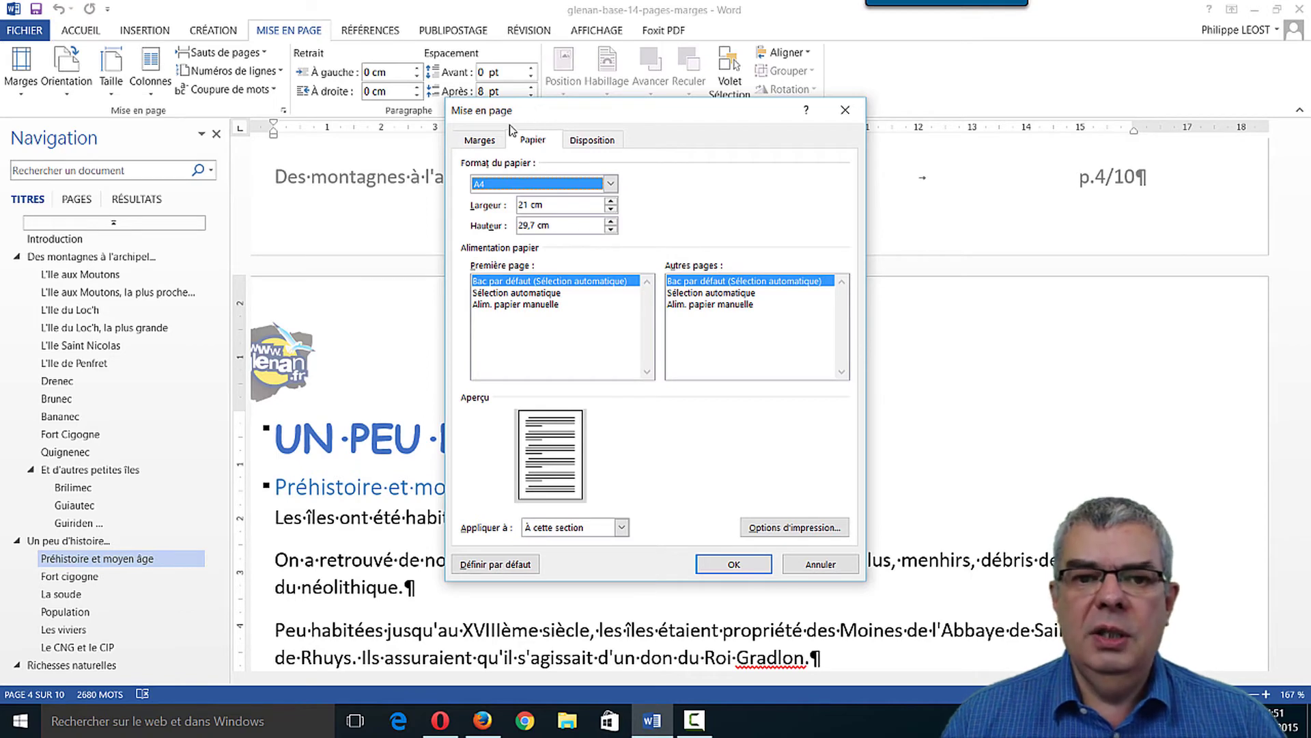
# Compare the margin and paper settings and examine the list of available paper formats
pyautogui.click(473, 141)
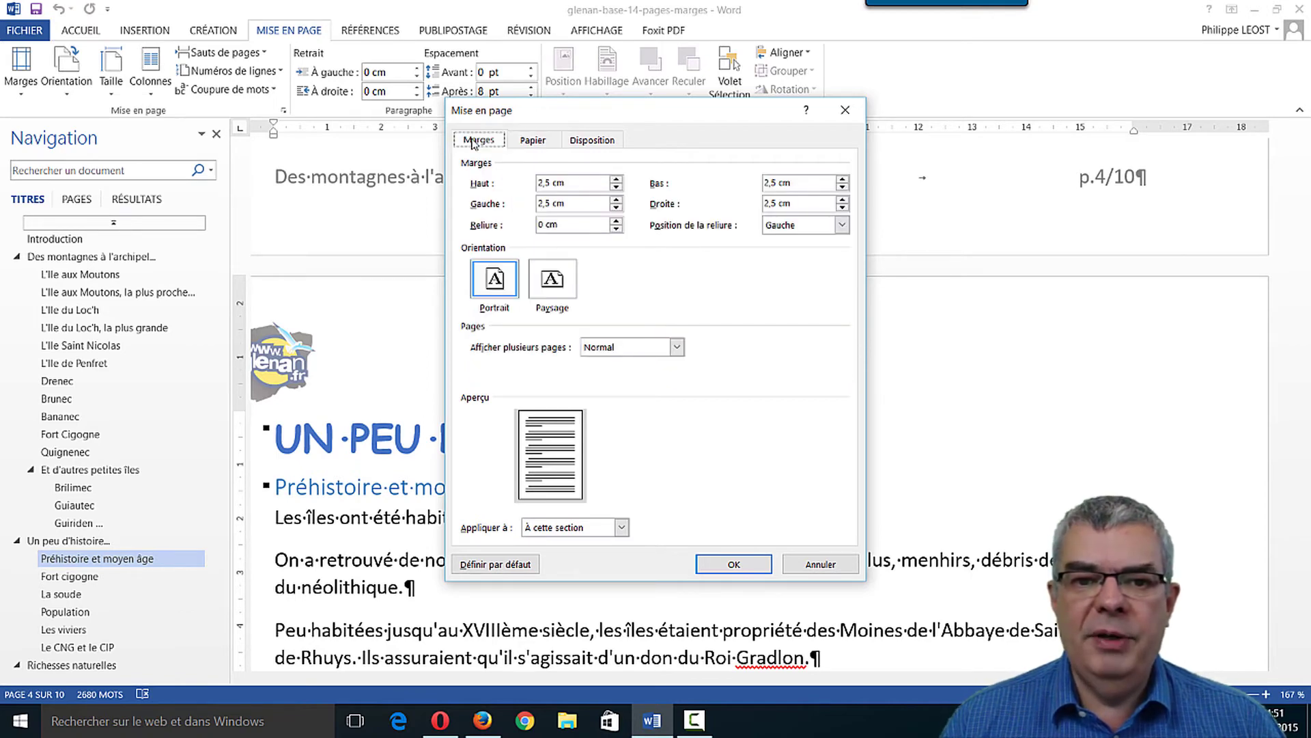
pyautogui.click(532, 142)
pyautogui.click(607, 183)
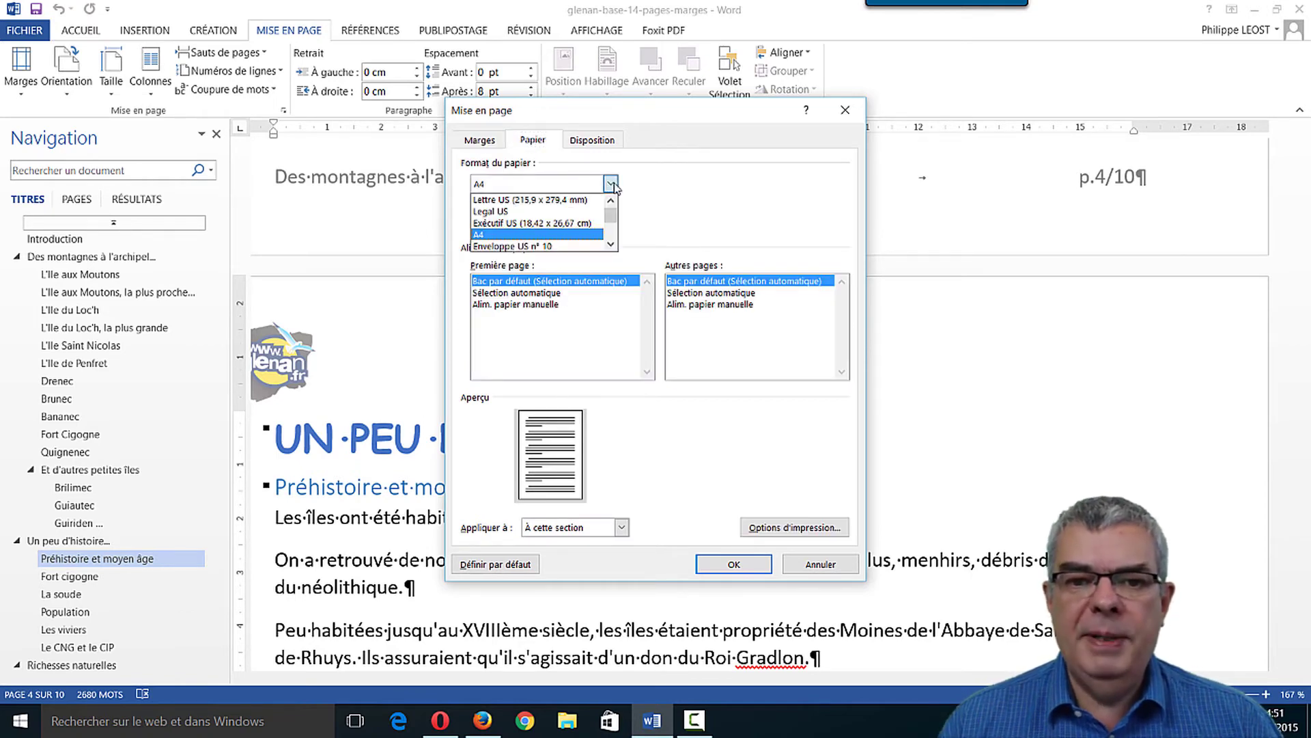
pyautogui.click(611, 243)
pyautogui.click(611, 243)
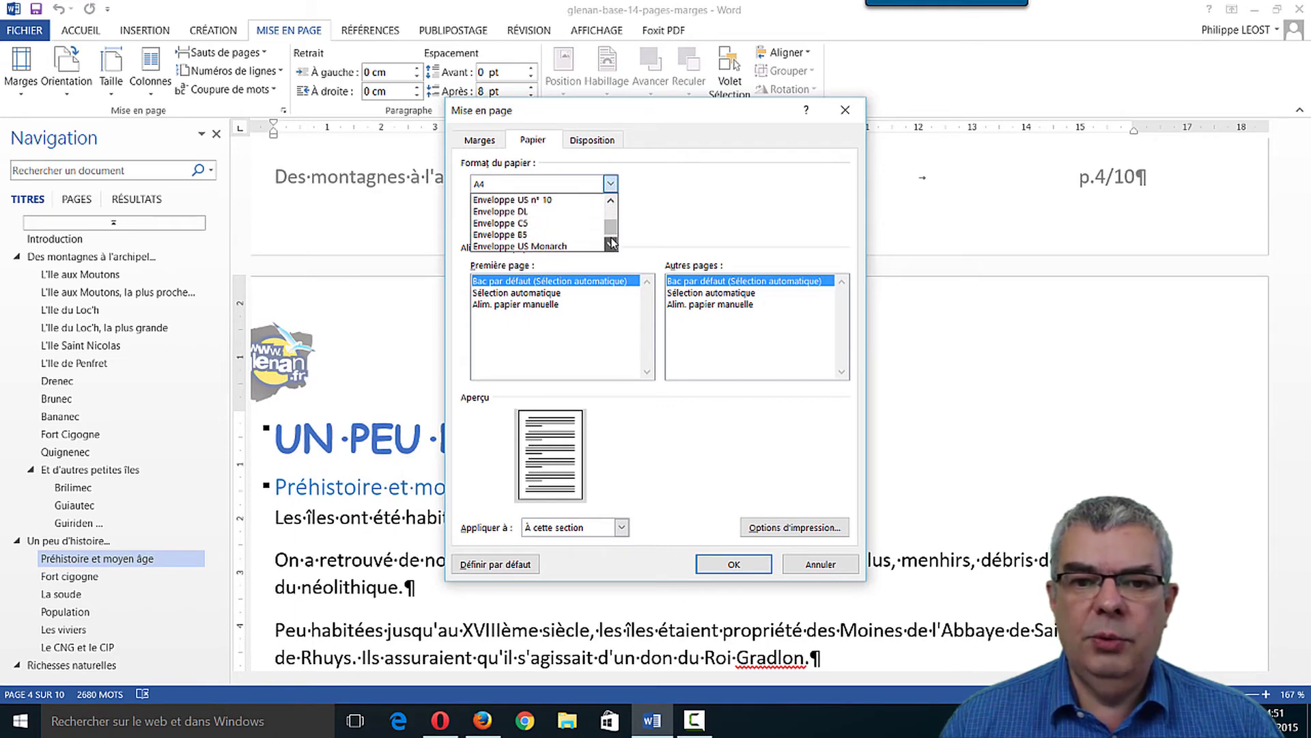
pyautogui.click(612, 243)
pyautogui.moveTo(612, 239); pyautogui.dragTo(610, 215)
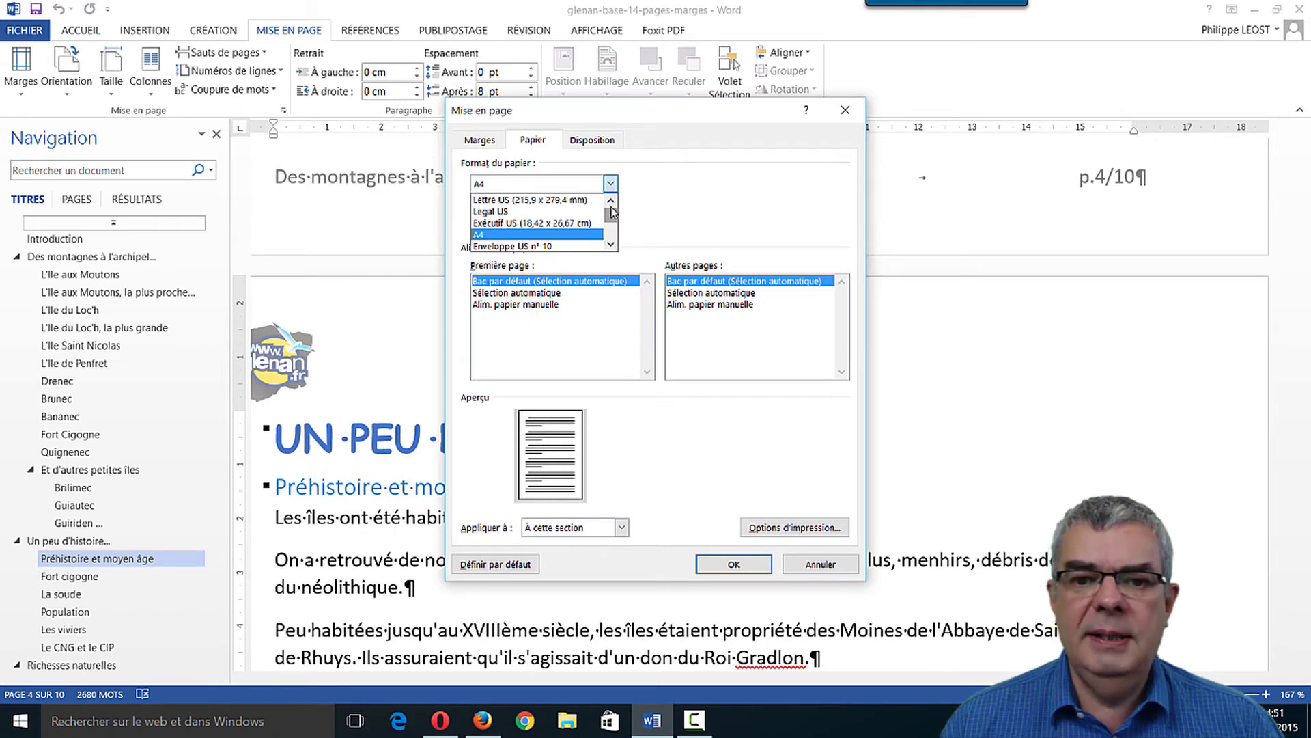
pyautogui.click(704, 186)
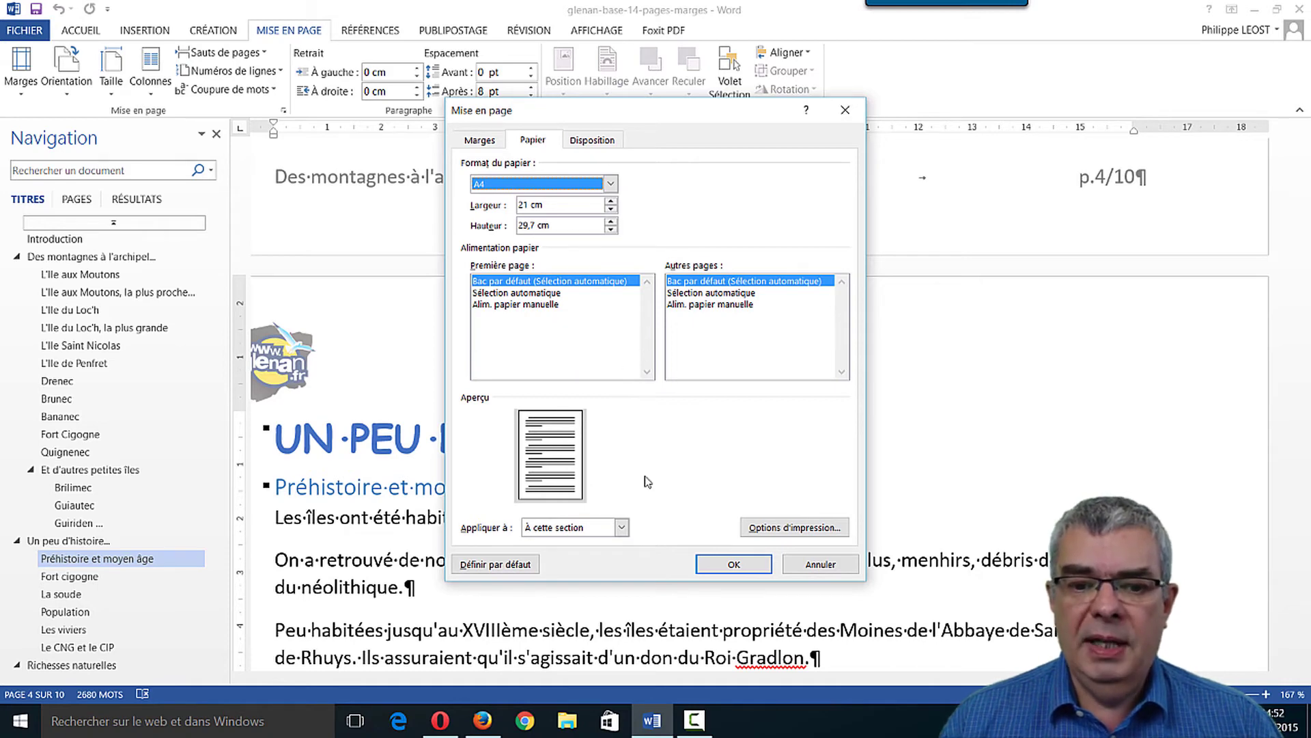
# Examine where the paper settings can be applied and the print options, and cancel the page setup without changes
pyautogui.click(615, 527)
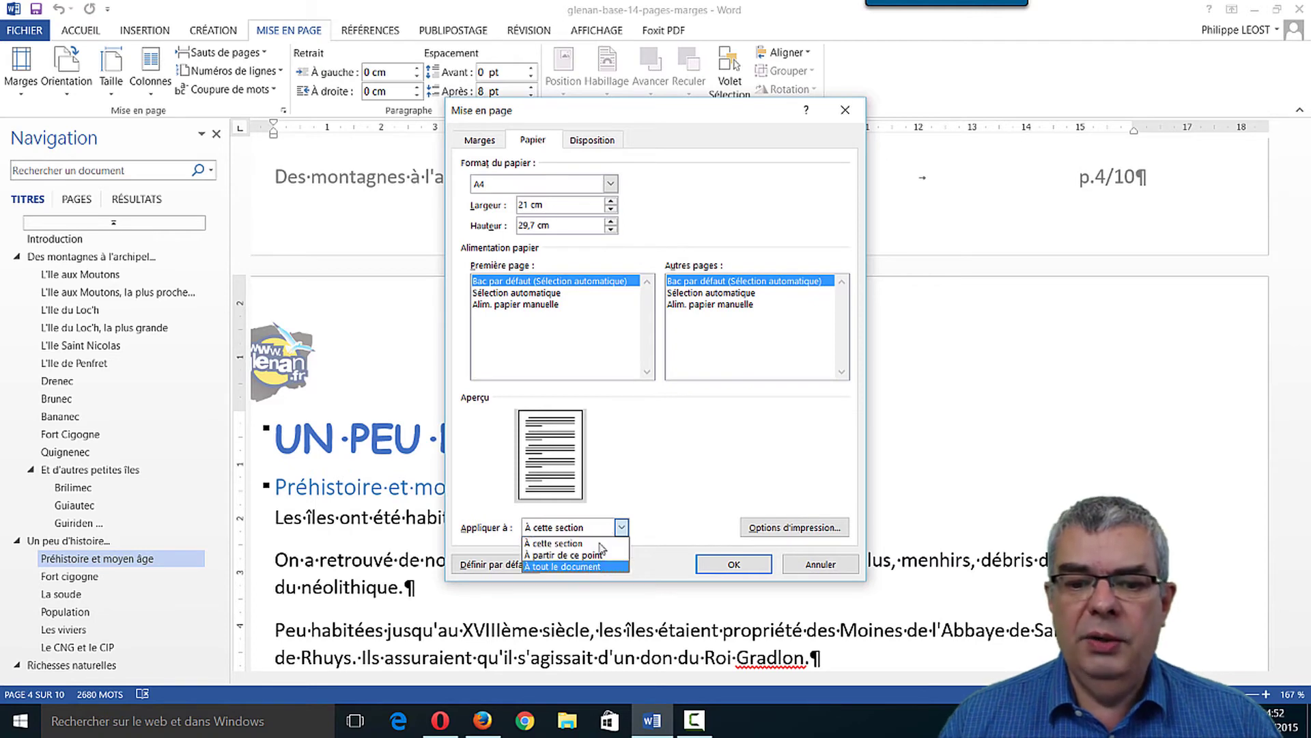
pyautogui.click(557, 543)
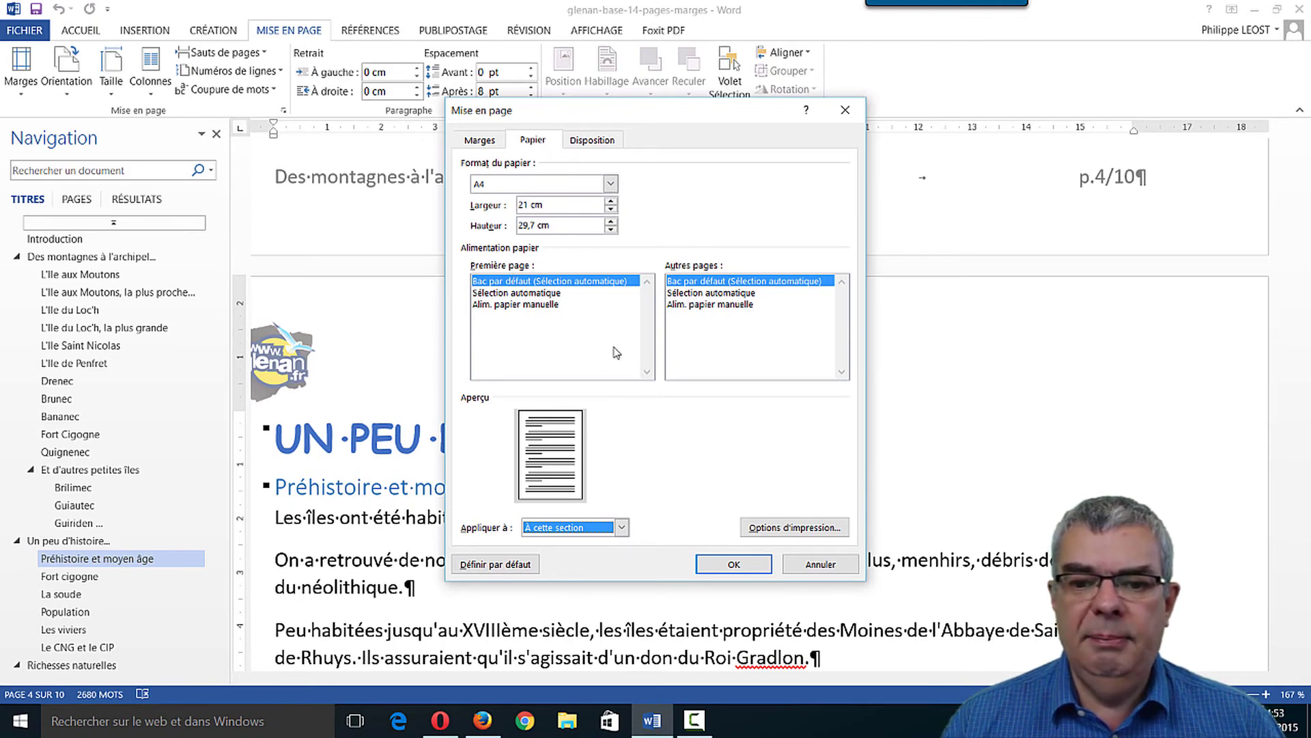
pyautogui.click(803, 532)
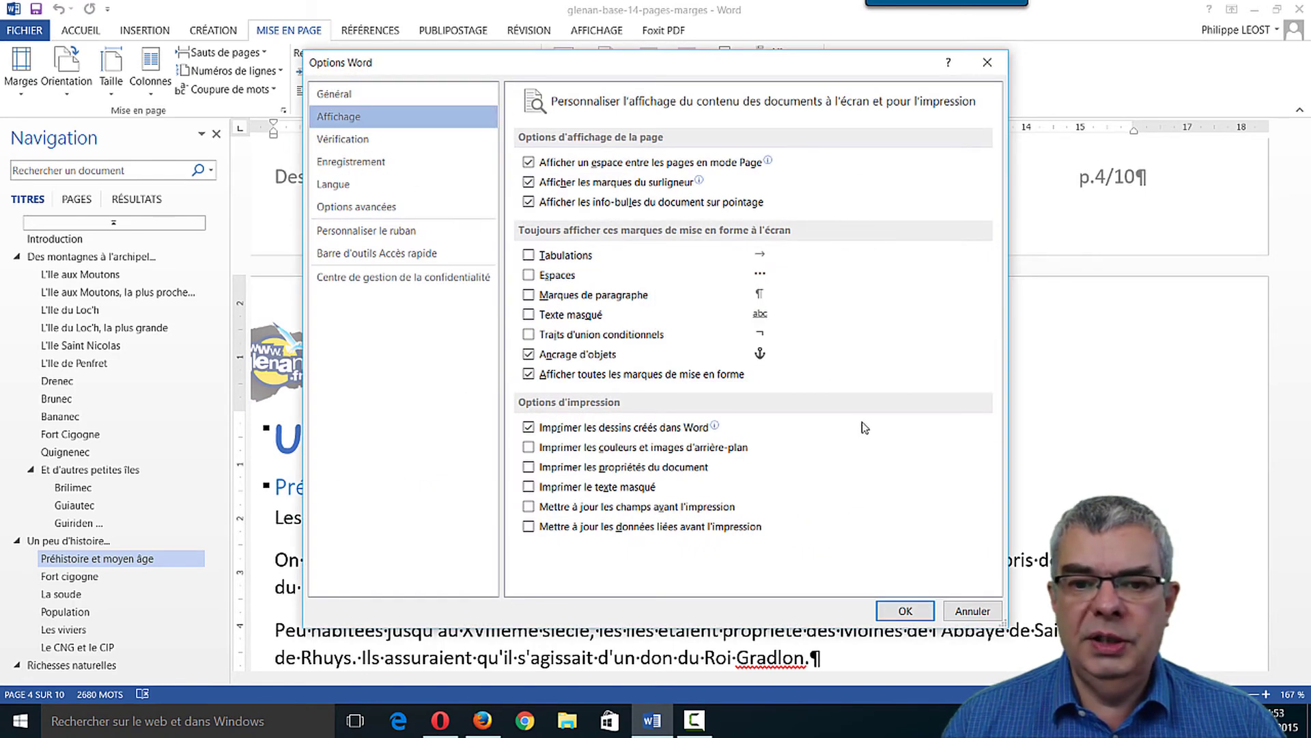
pyautogui.click(983, 615)
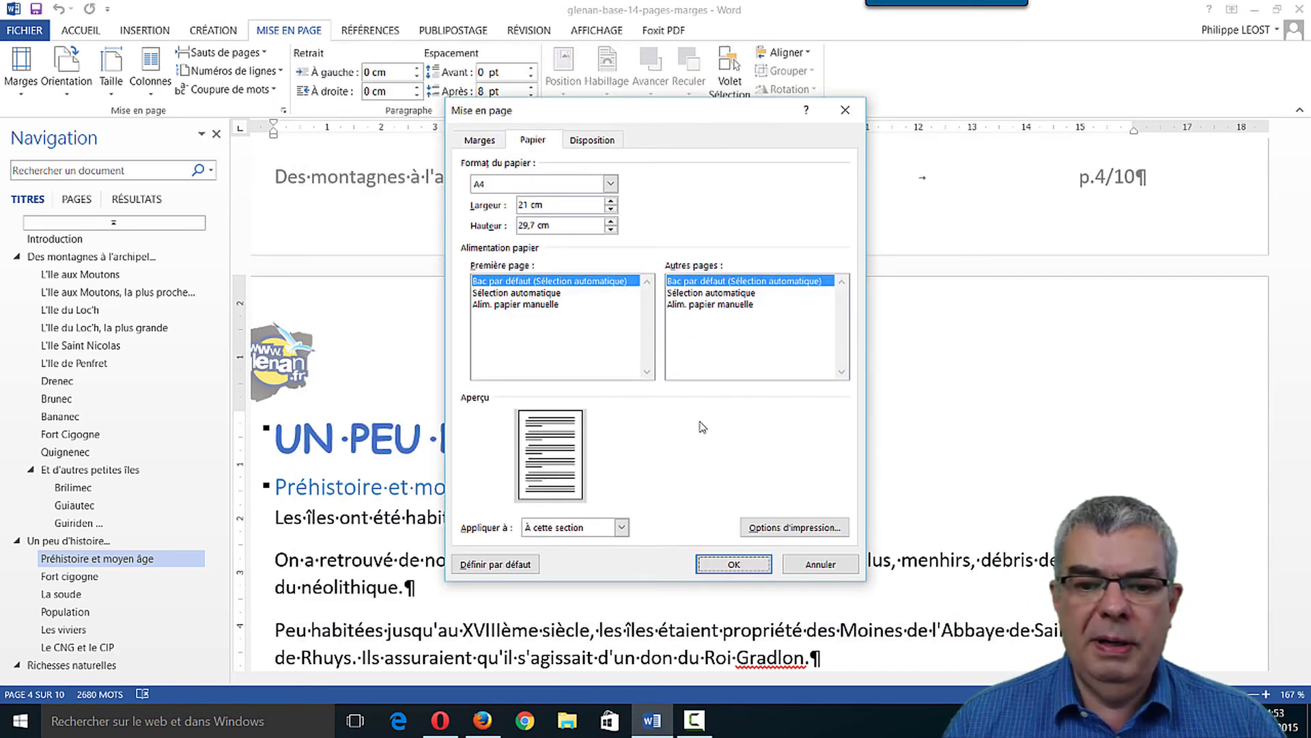
pyautogui.click(621, 528)
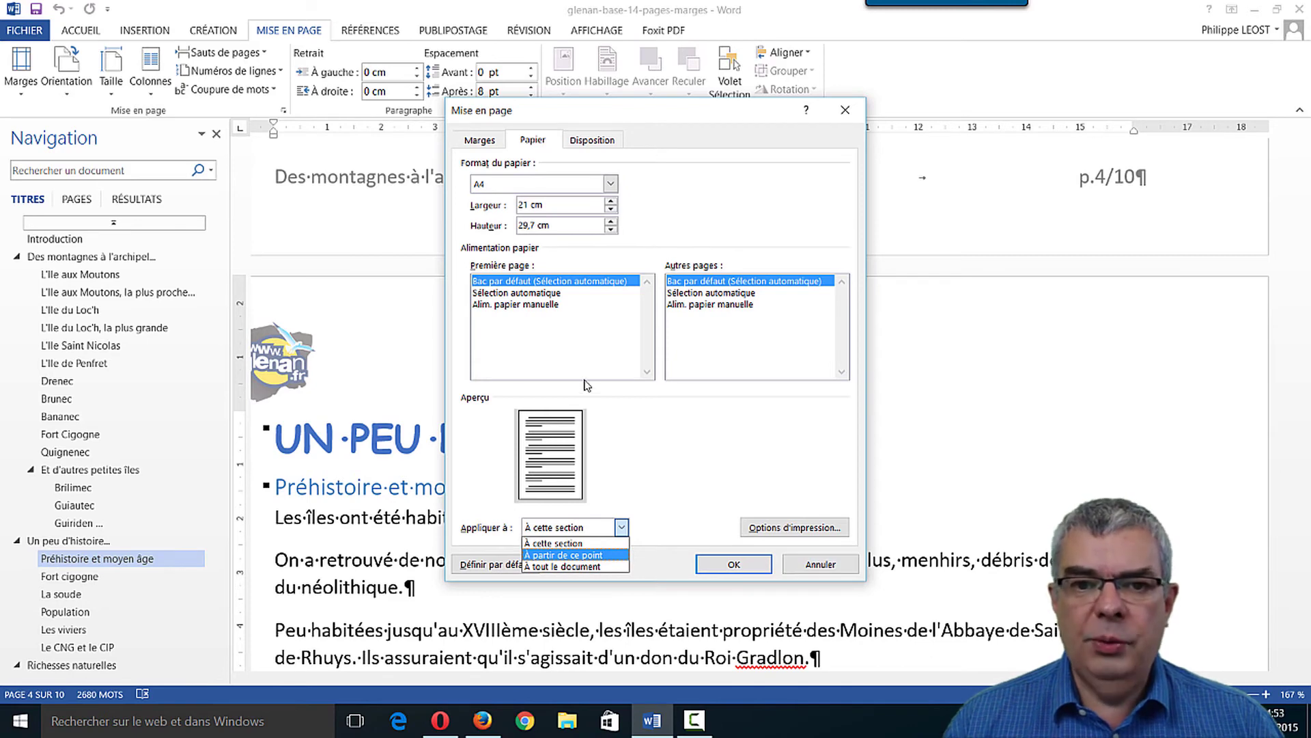
pyautogui.click(824, 570)
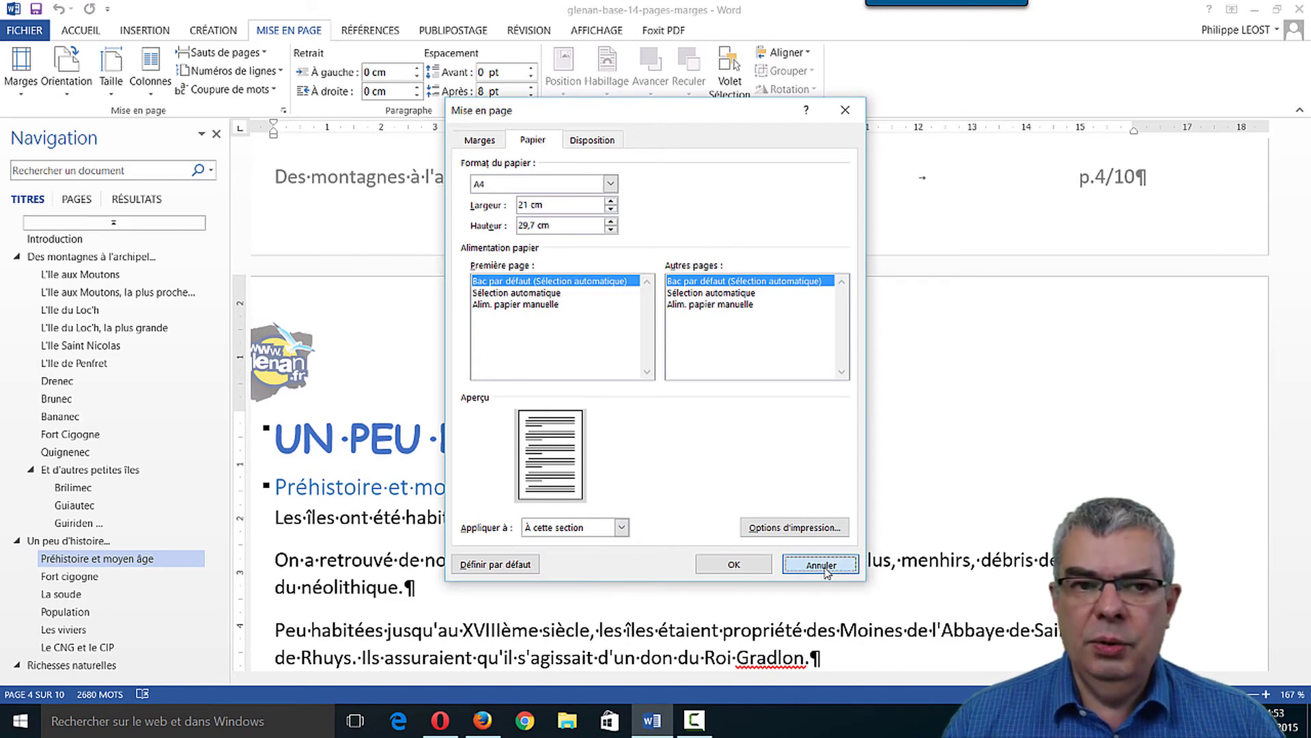
pyautogui.click(823, 566)
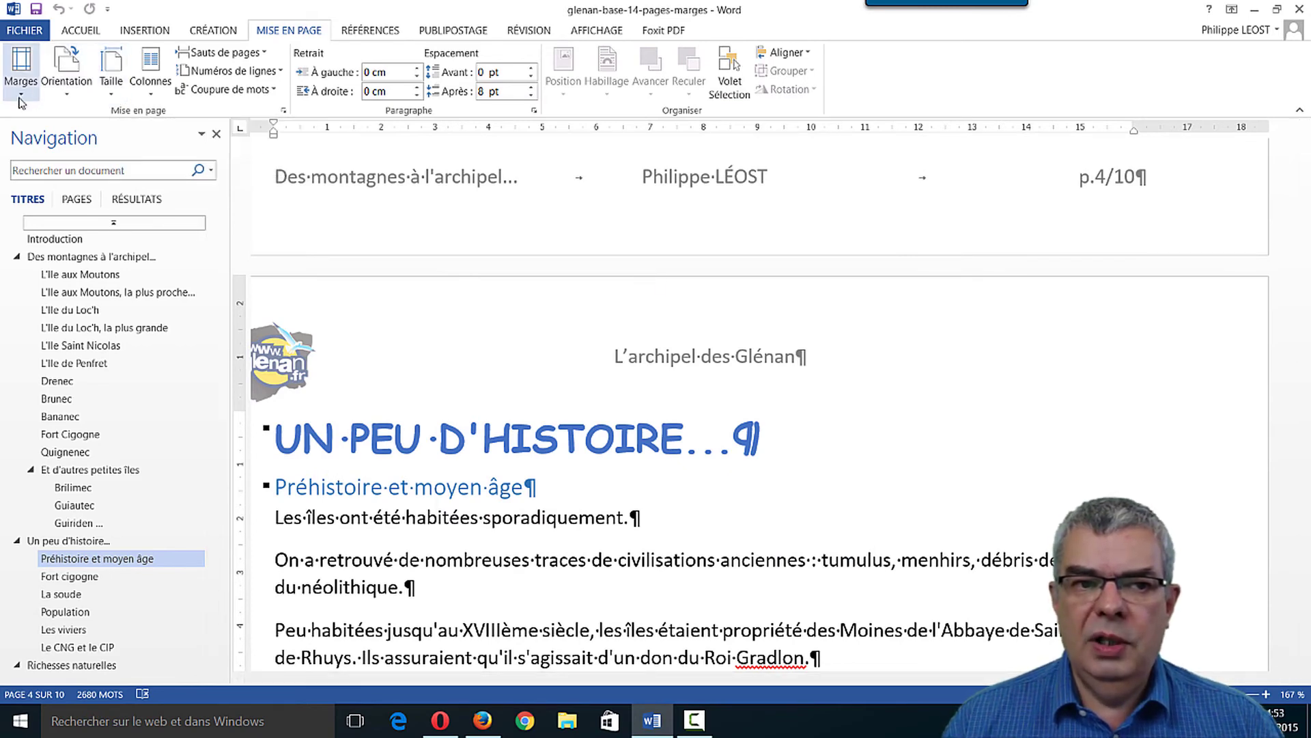
# Review the available column layouts for the page
pyautogui.click(150, 81)
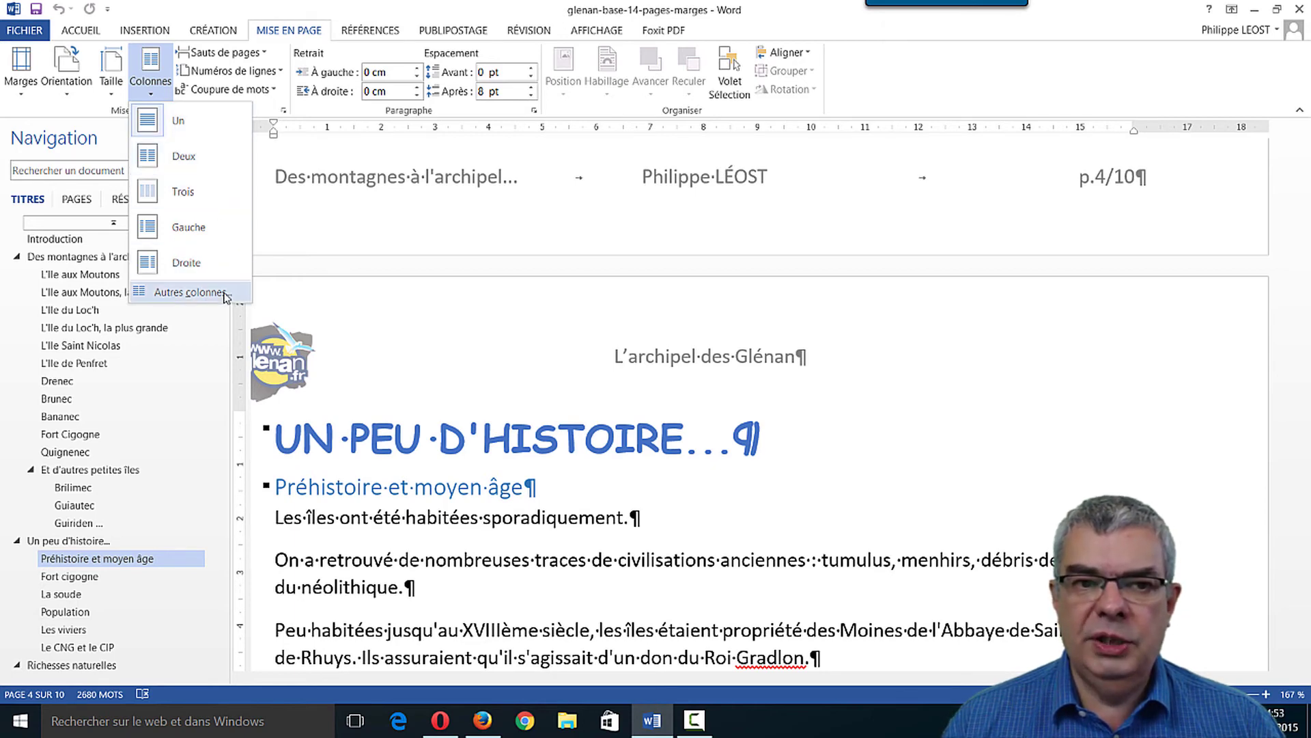
pyautogui.click(150, 75)
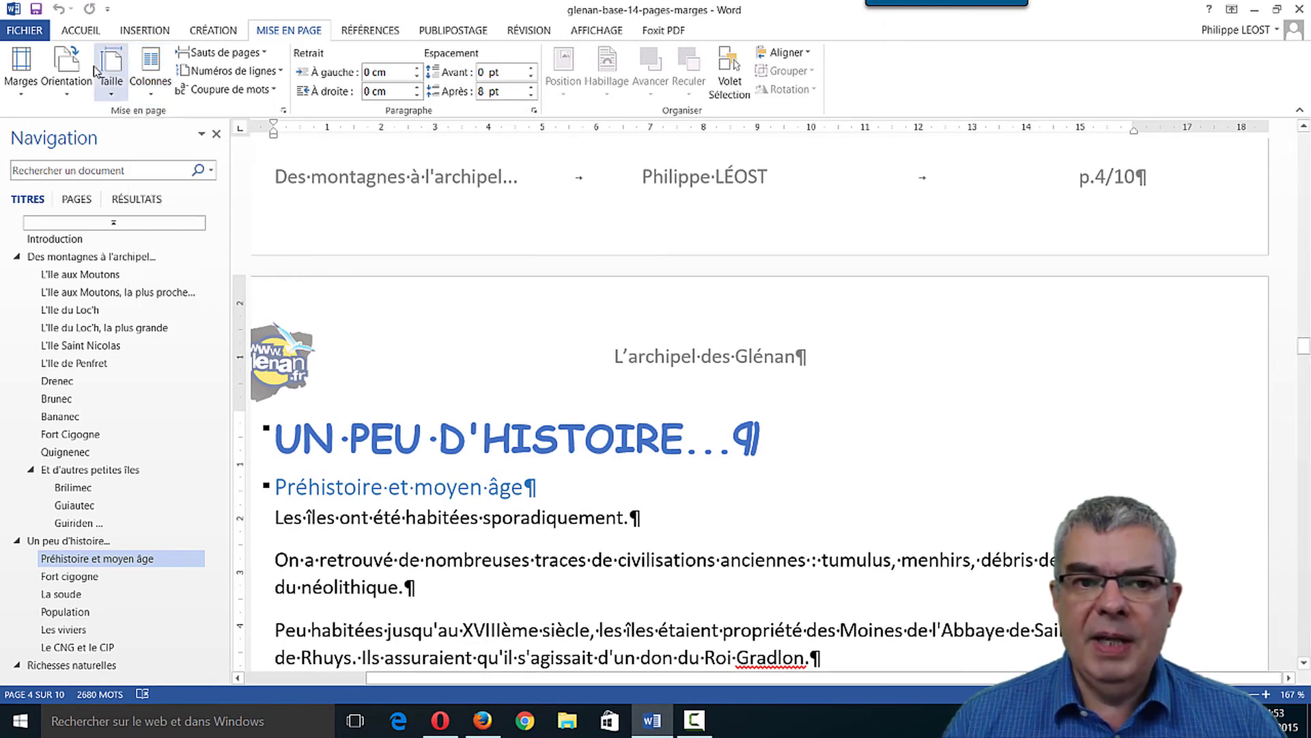
# Review the available page break and section break types
pyautogui.click(262, 54)
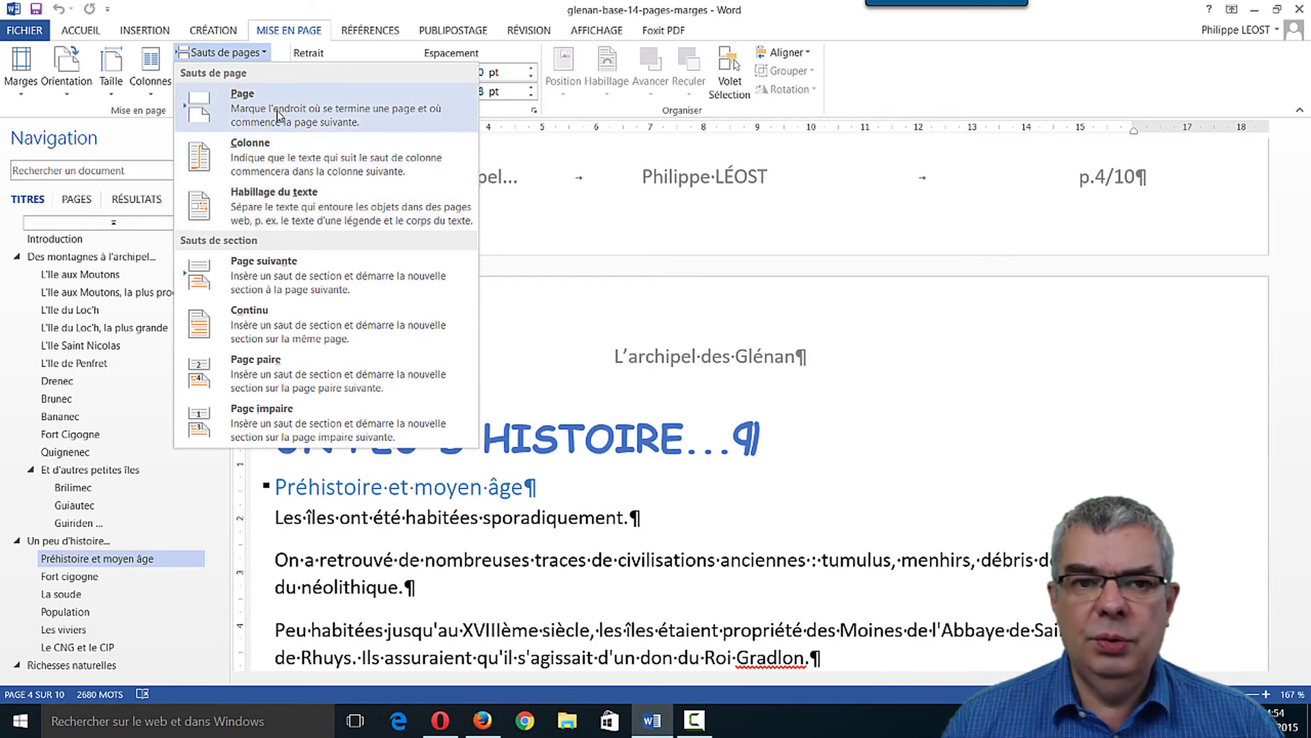
pyautogui.click(859, 81)
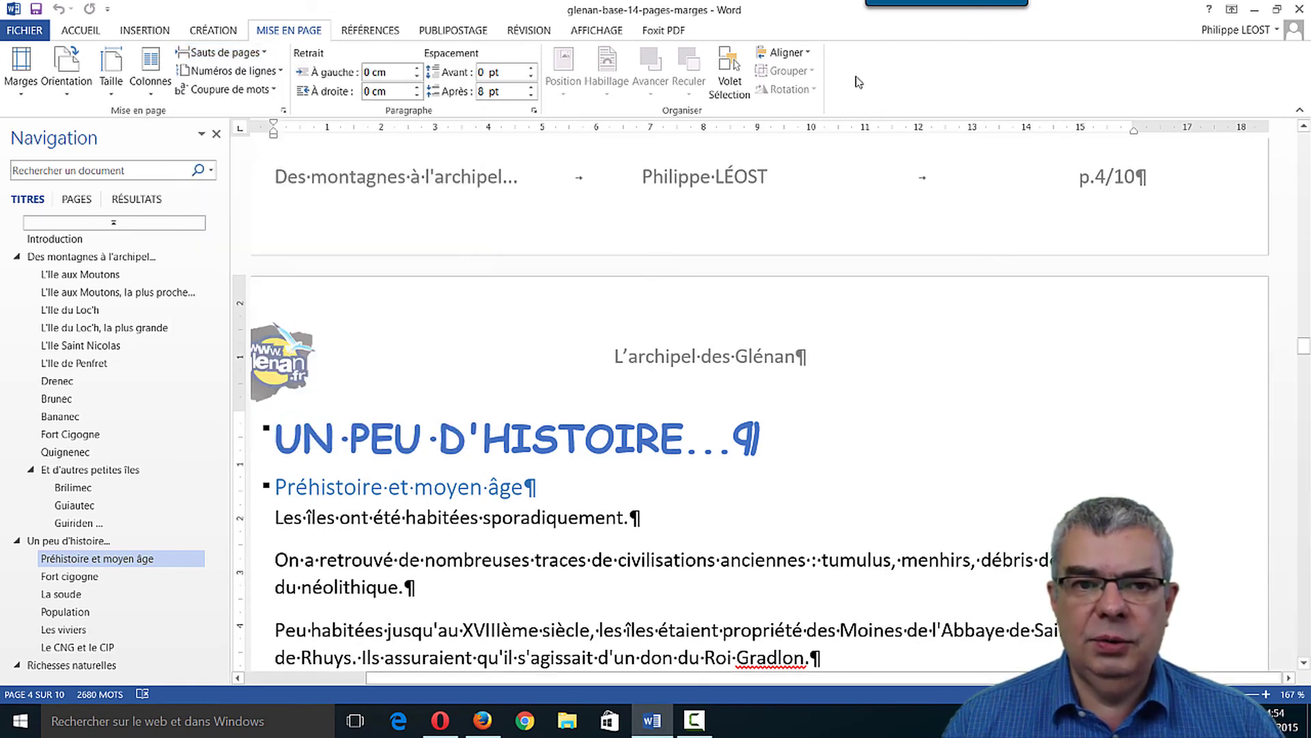
# Open the page setup's layout settings and review the section start and vertical alignment choices
pyautogui.click(283, 113)
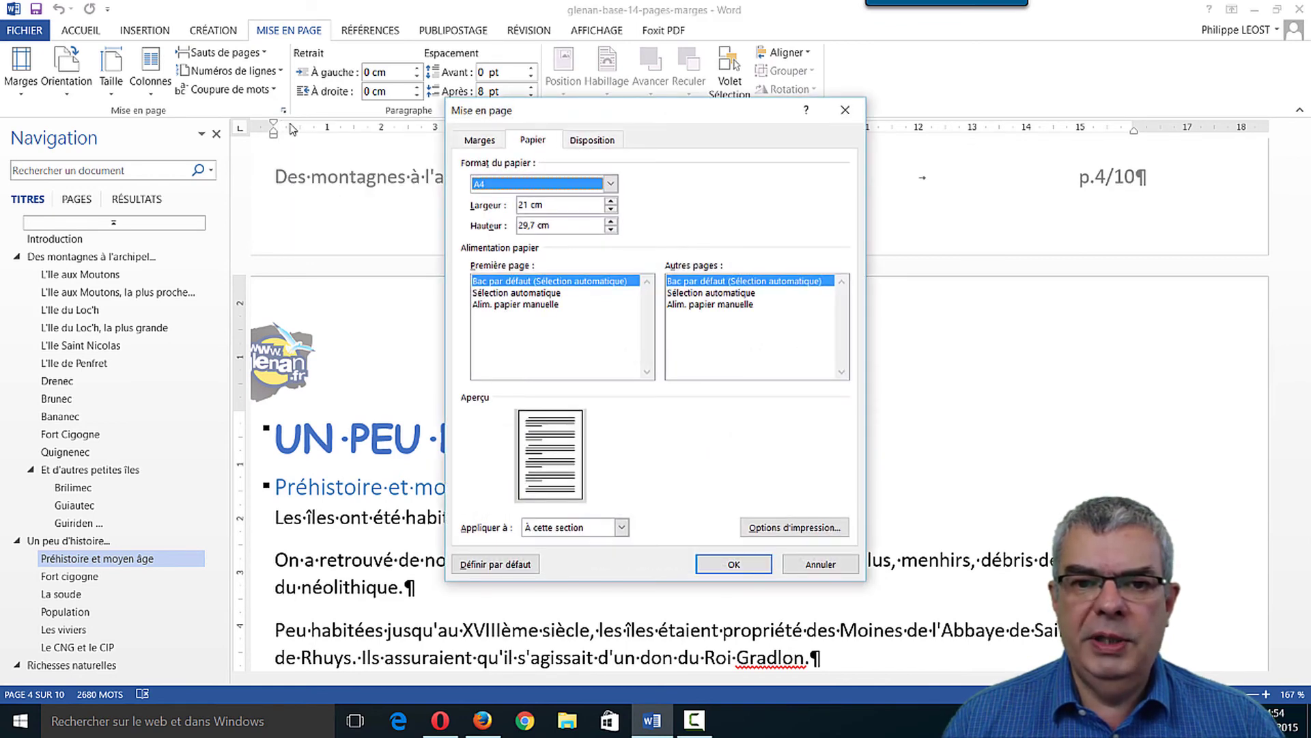
pyautogui.click(594, 140)
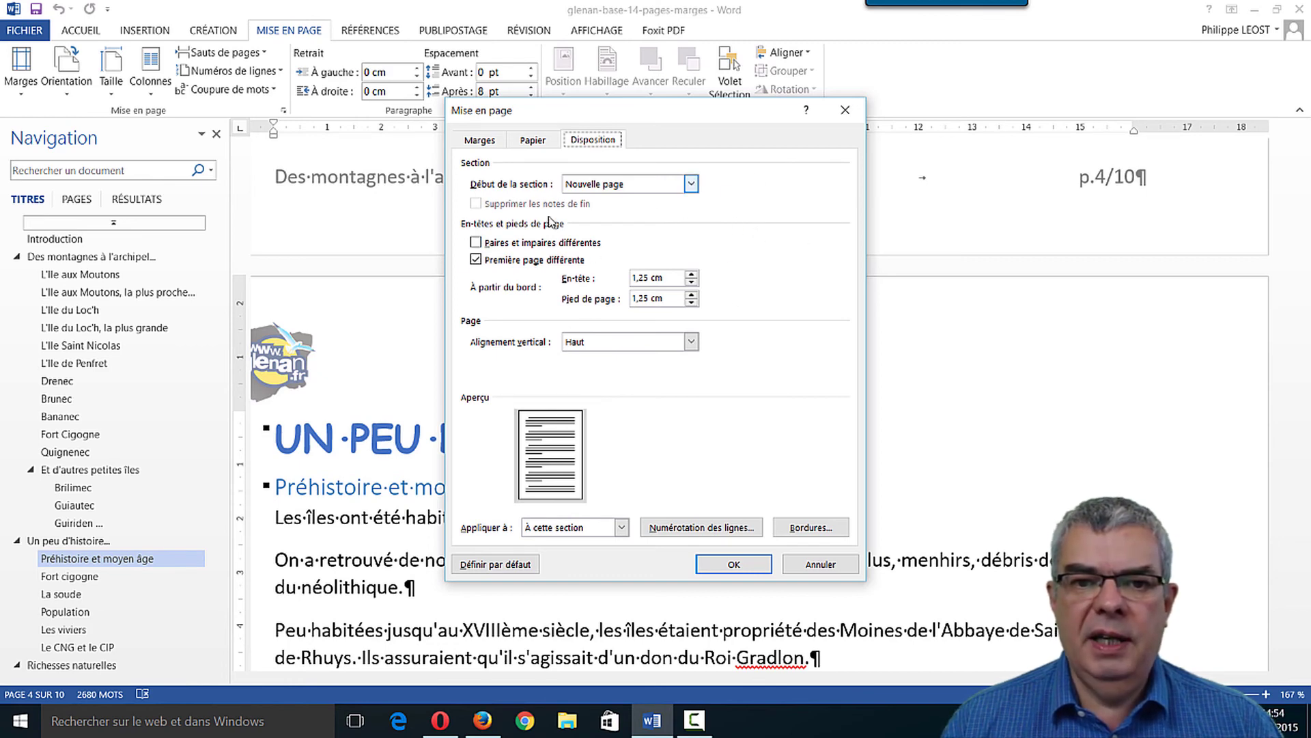
pyautogui.click(625, 185)
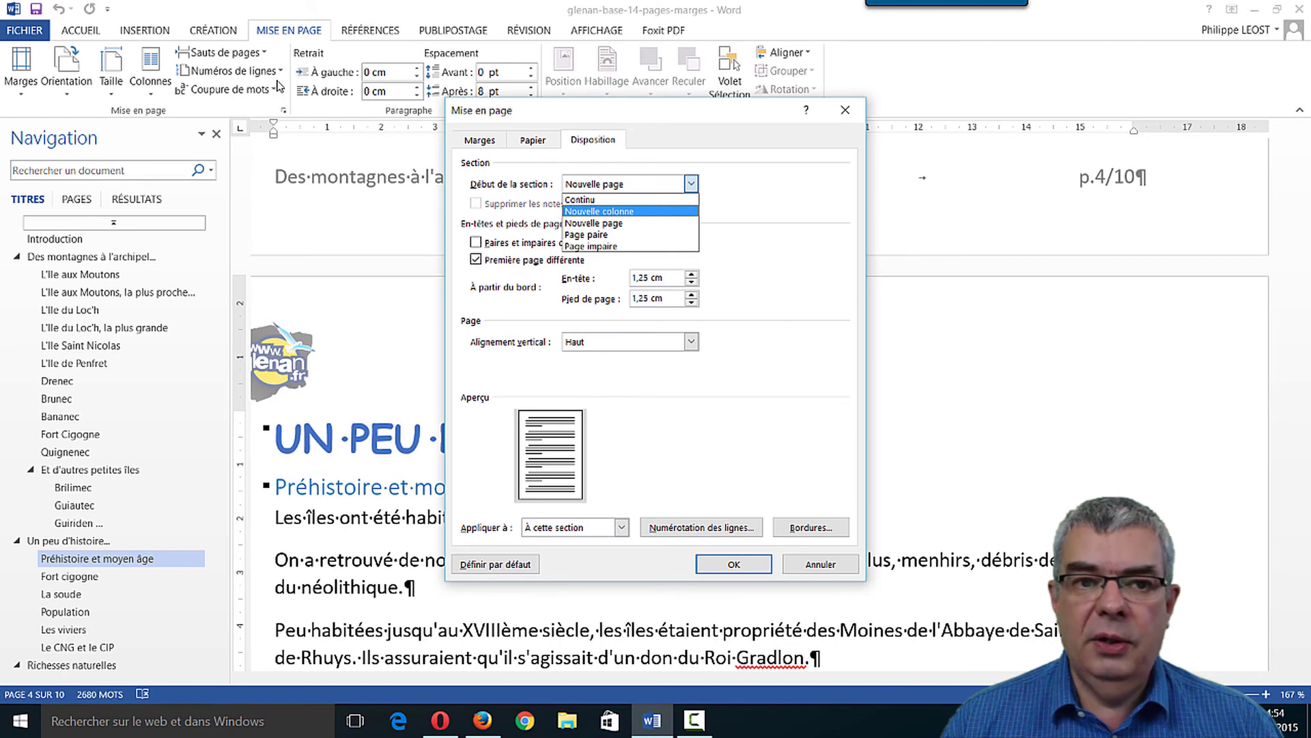
pyautogui.click(709, 237)
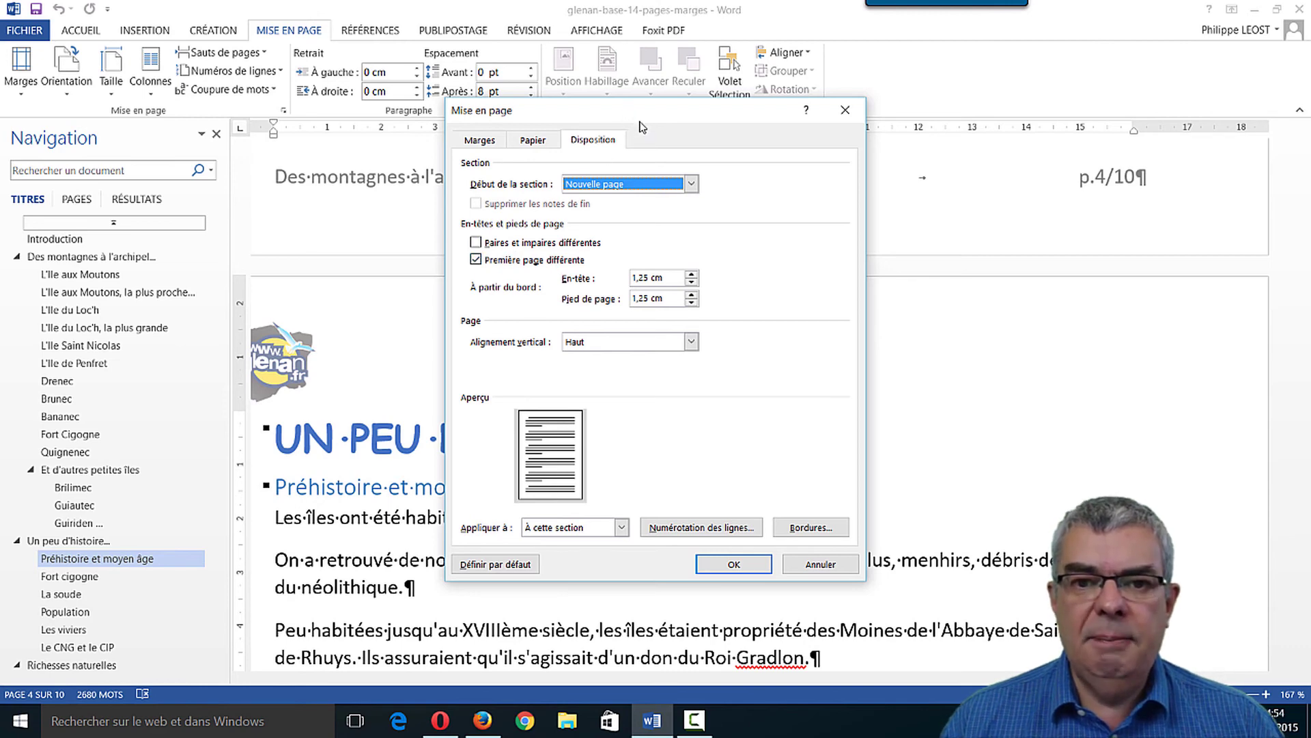
pyautogui.moveTo(632, 112); pyautogui.dragTo(652, 143)
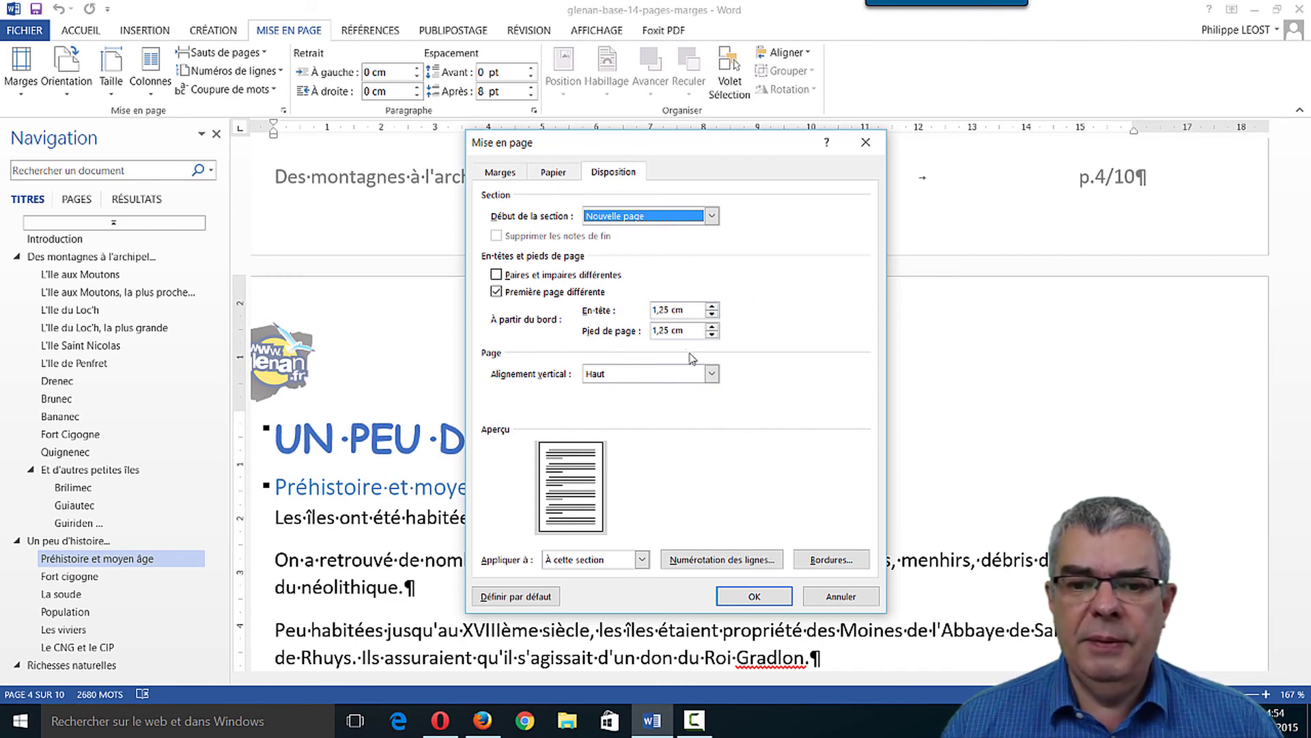
pyautogui.click(711, 374)
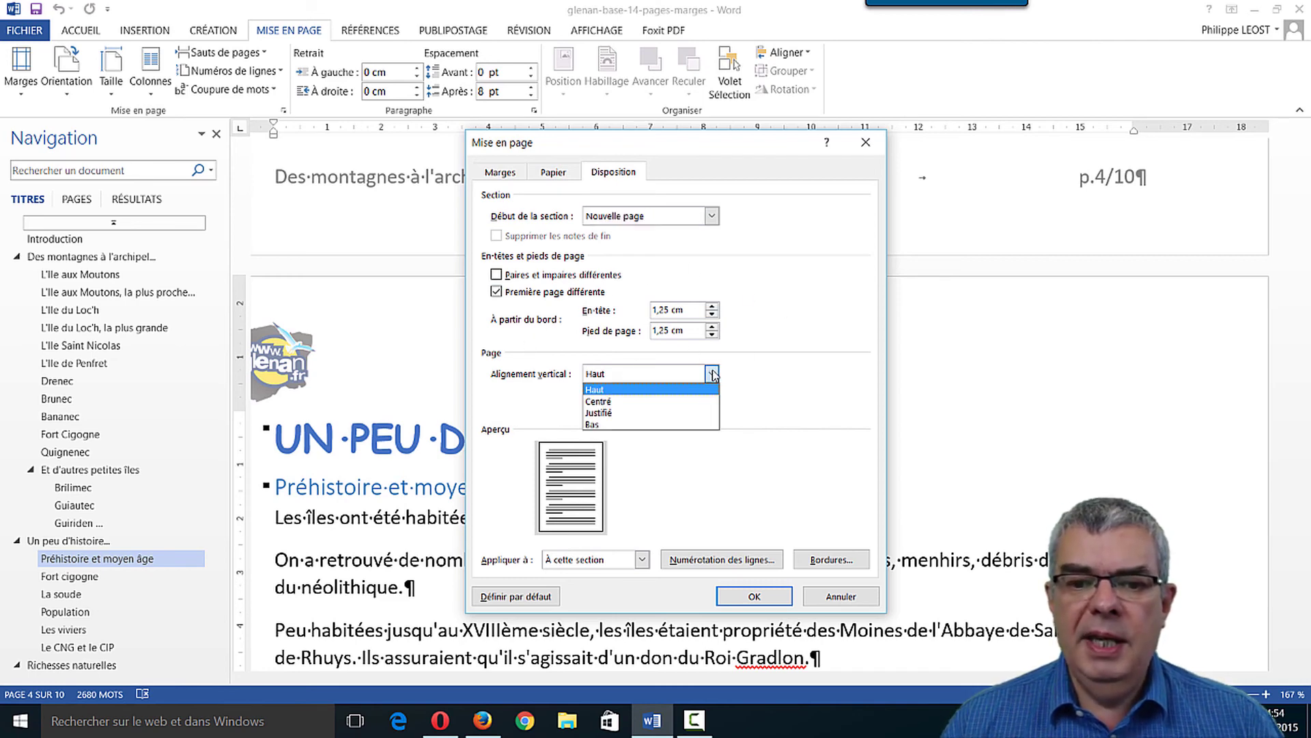
pyautogui.click(822, 355)
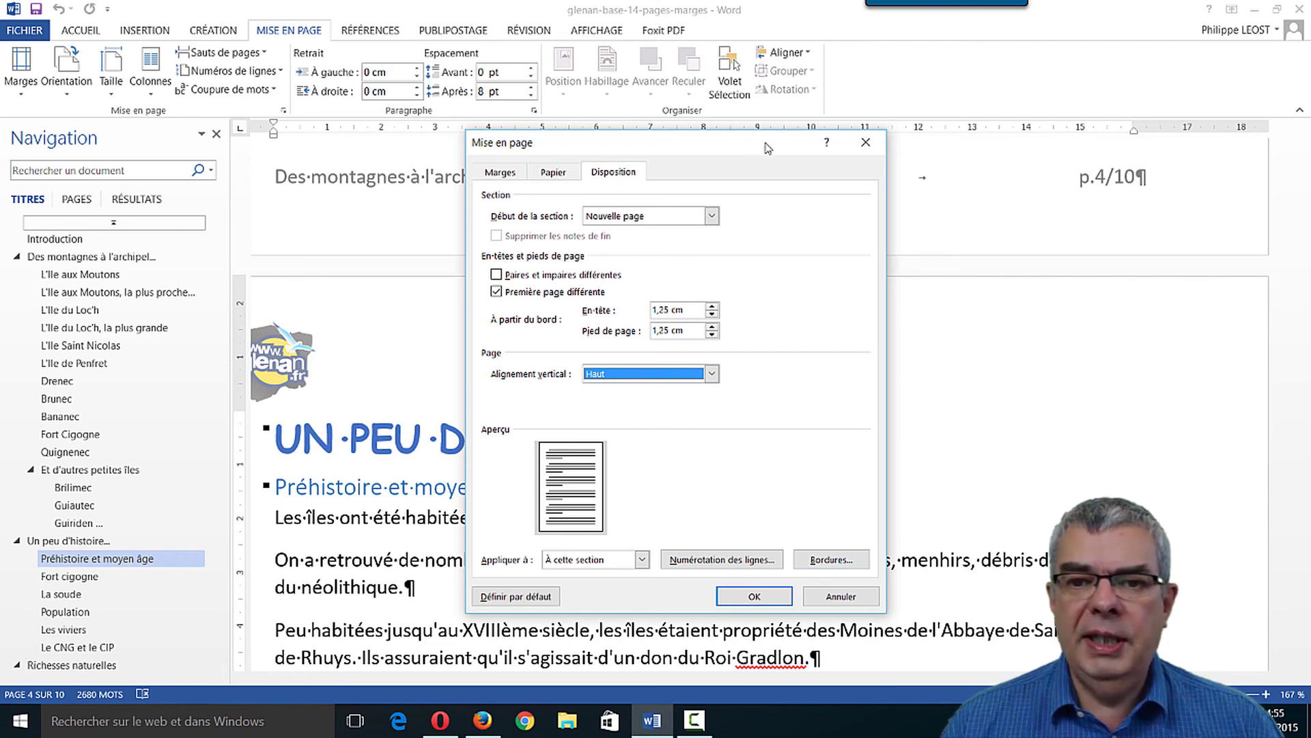
# Open the page border settings, choose the 3D border type and browse the available decorative motifs
pyautogui.moveTo(768, 148); pyautogui.dragTo(758, 96)
pyautogui.click(844, 502)
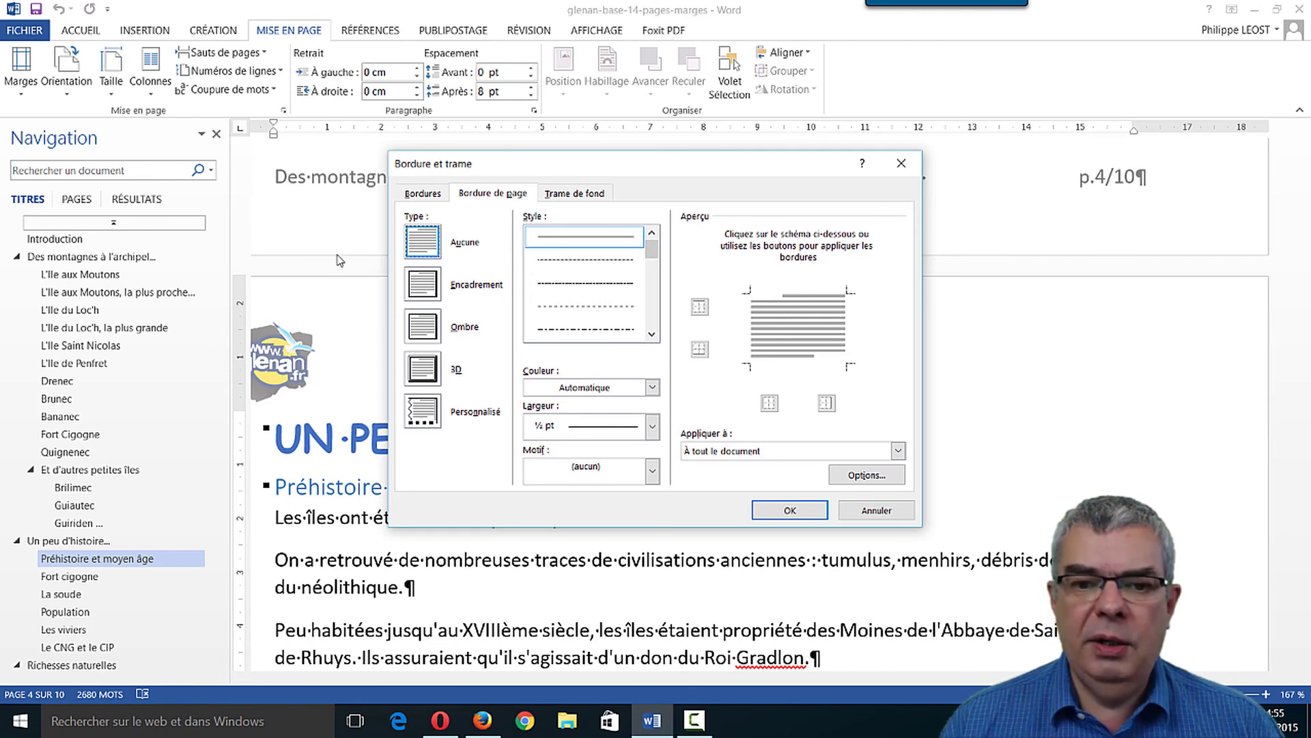
pyautogui.click(424, 377)
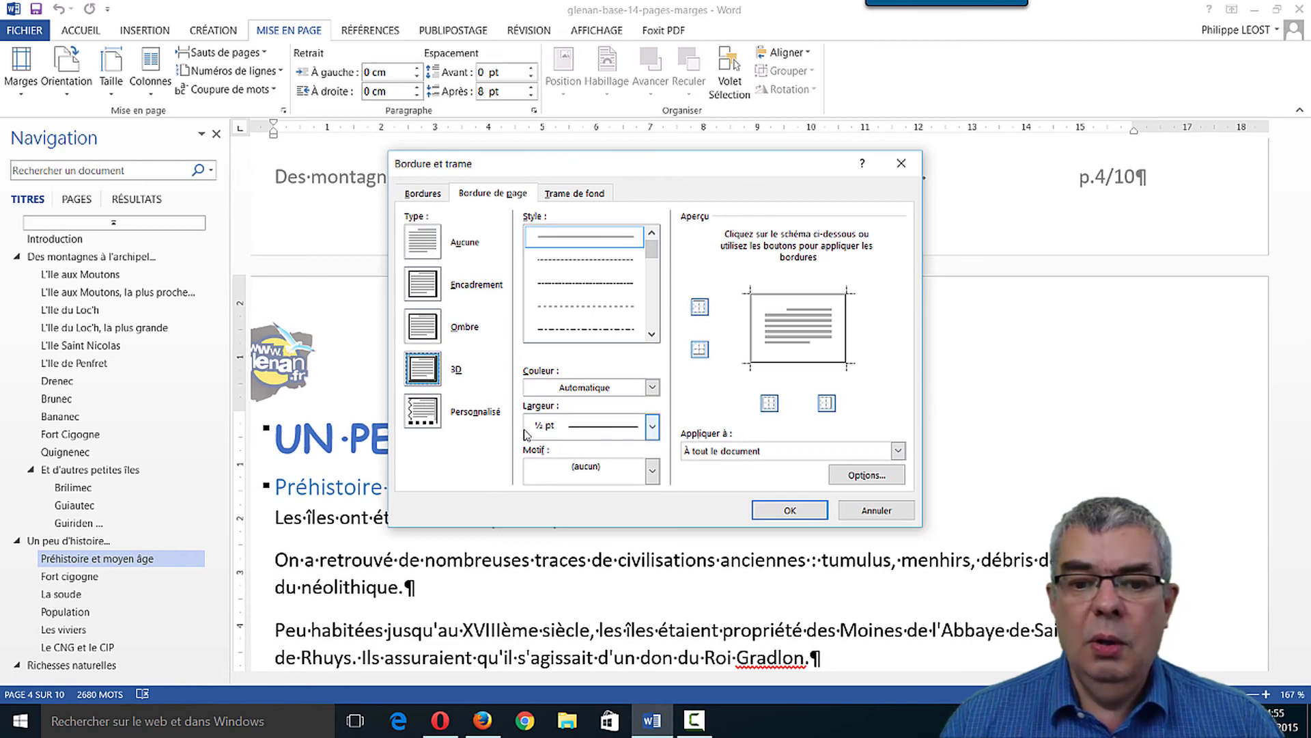
pyautogui.click(652, 471)
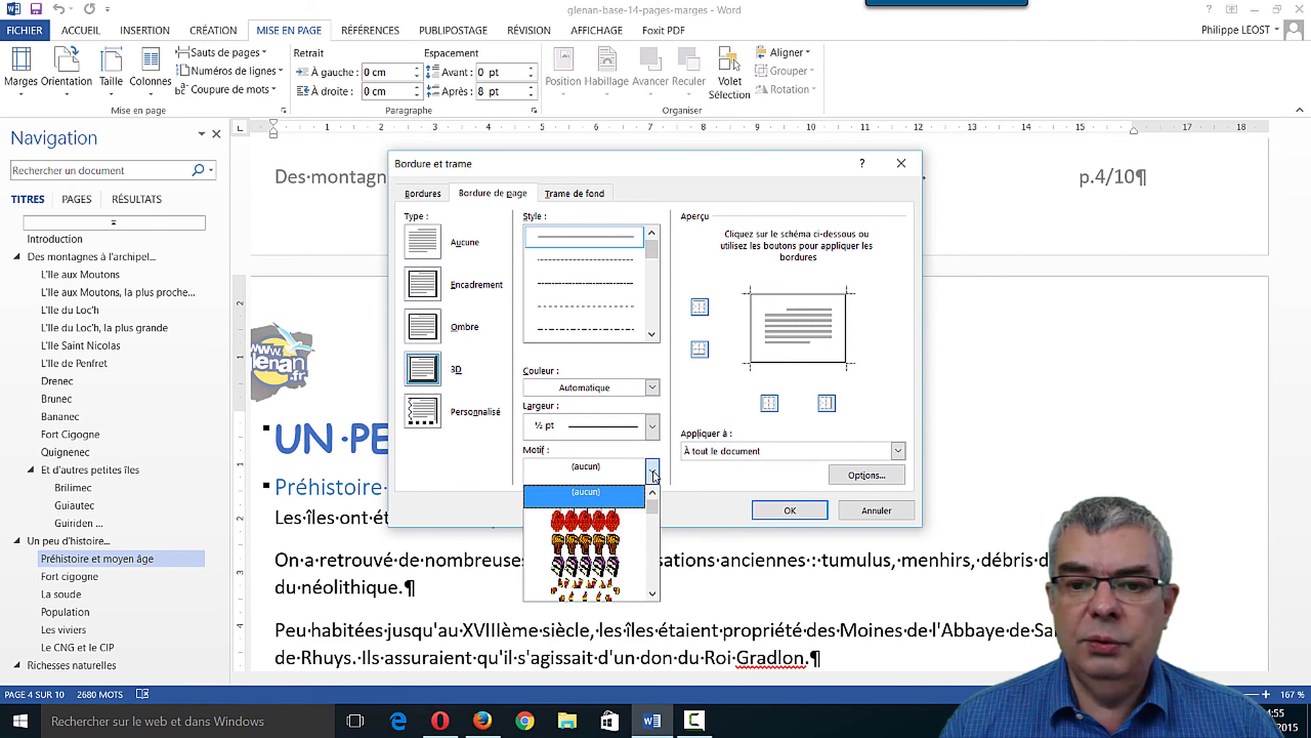
pyautogui.scroll(-3, 653, 543)
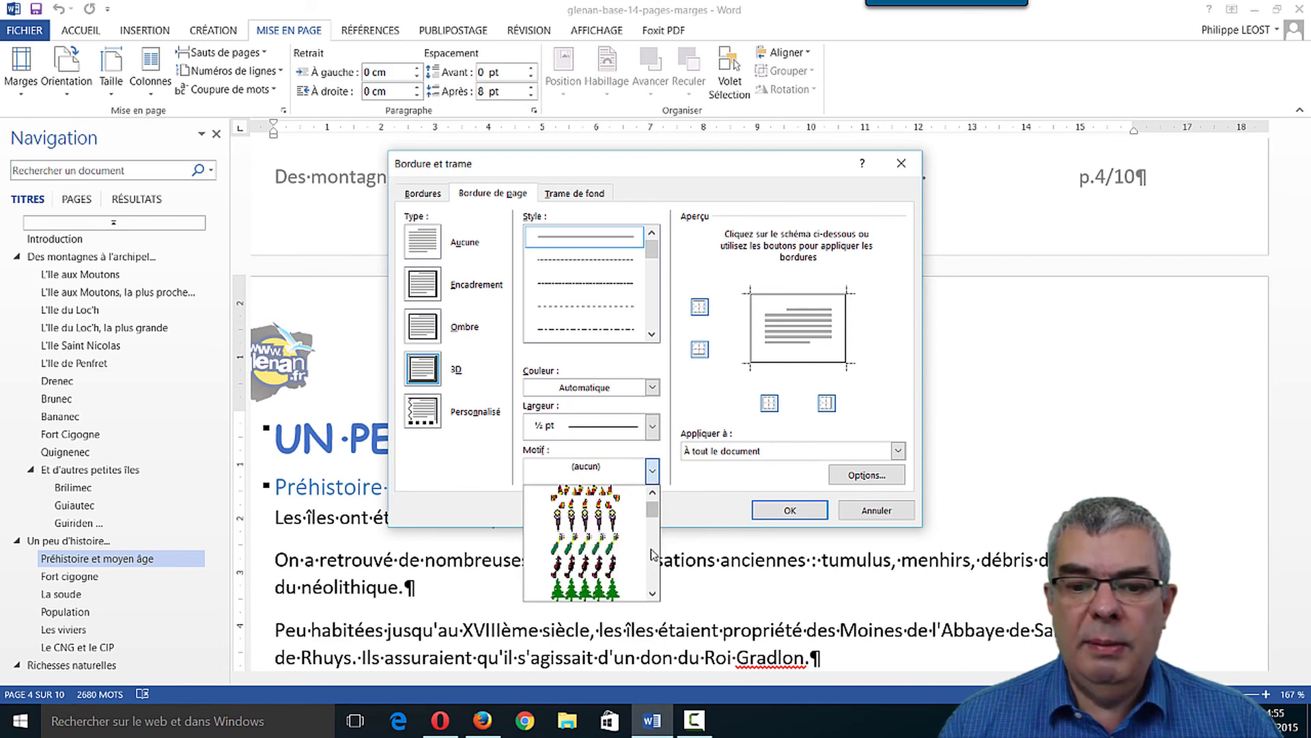
pyautogui.click(691, 400)
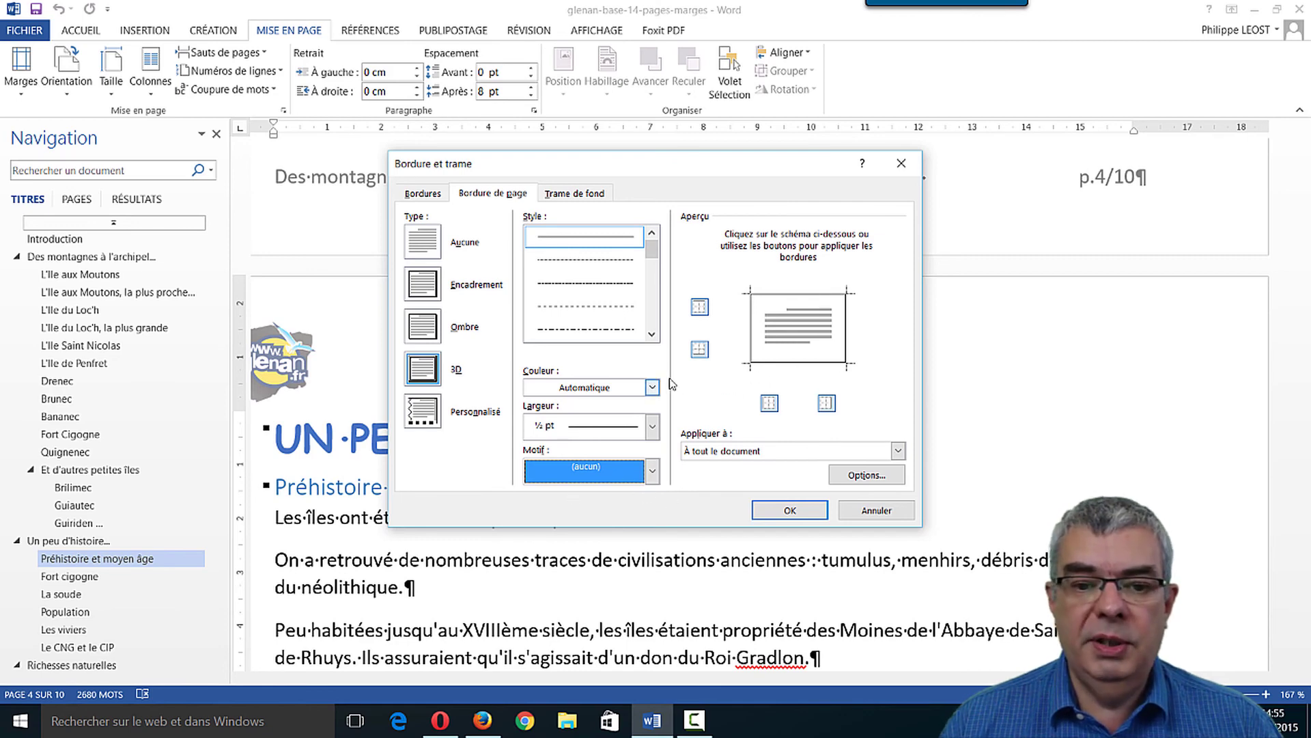
# Try a 3D page border with a thick 3 pt line style for the whole document, and cancel the border settings
pyautogui.click(418, 363)
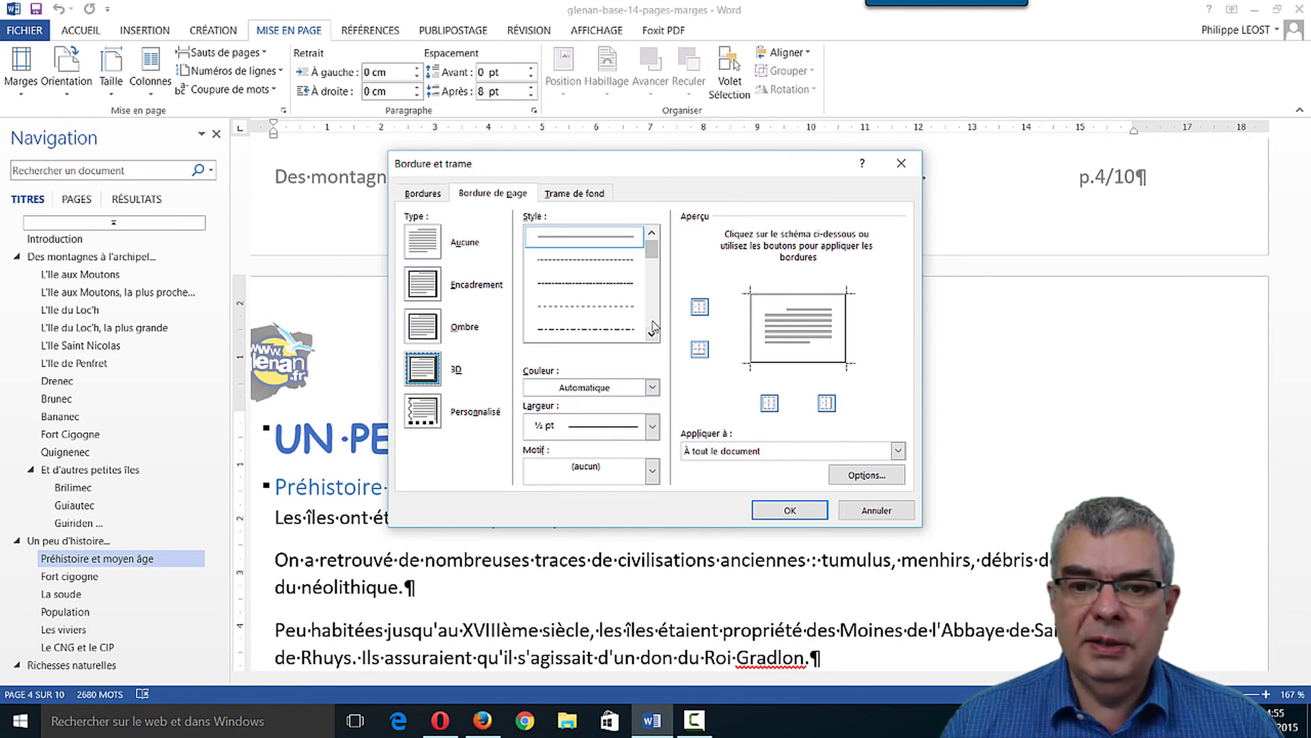
pyautogui.click(650, 301)
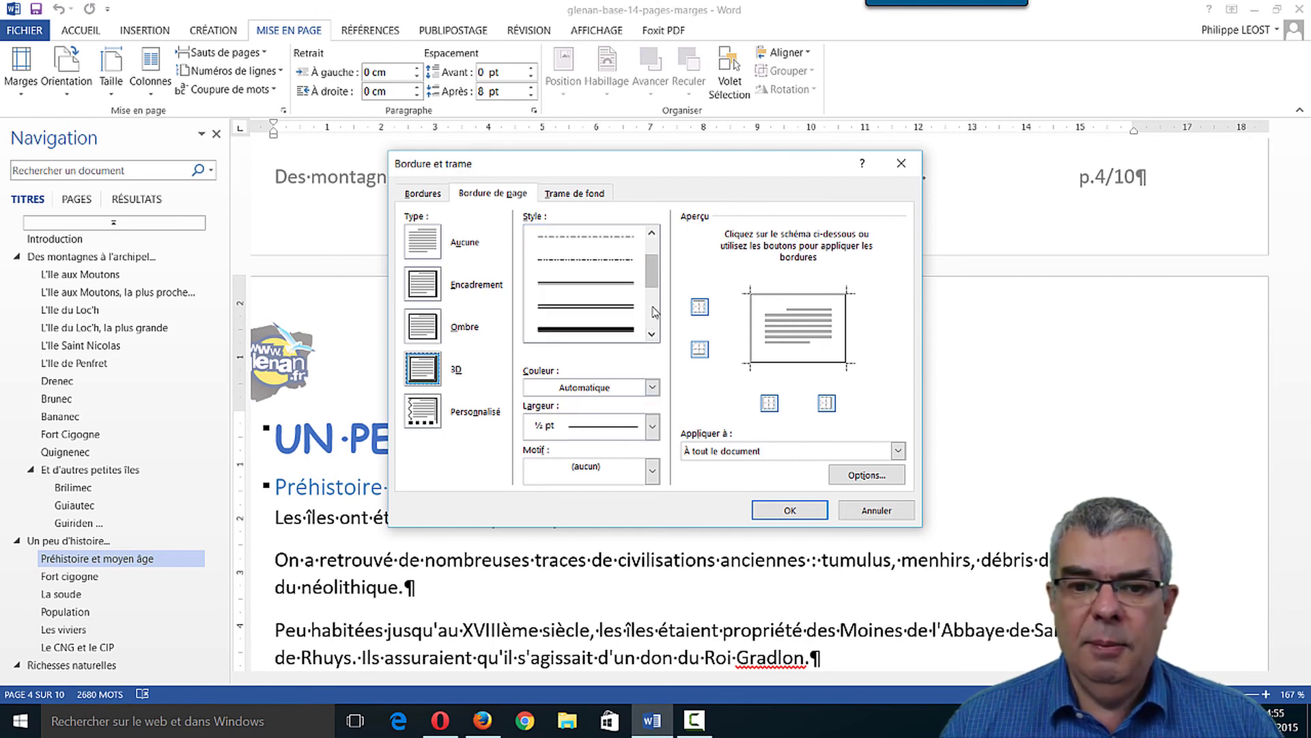
pyautogui.click(651, 301)
pyautogui.click(602, 291)
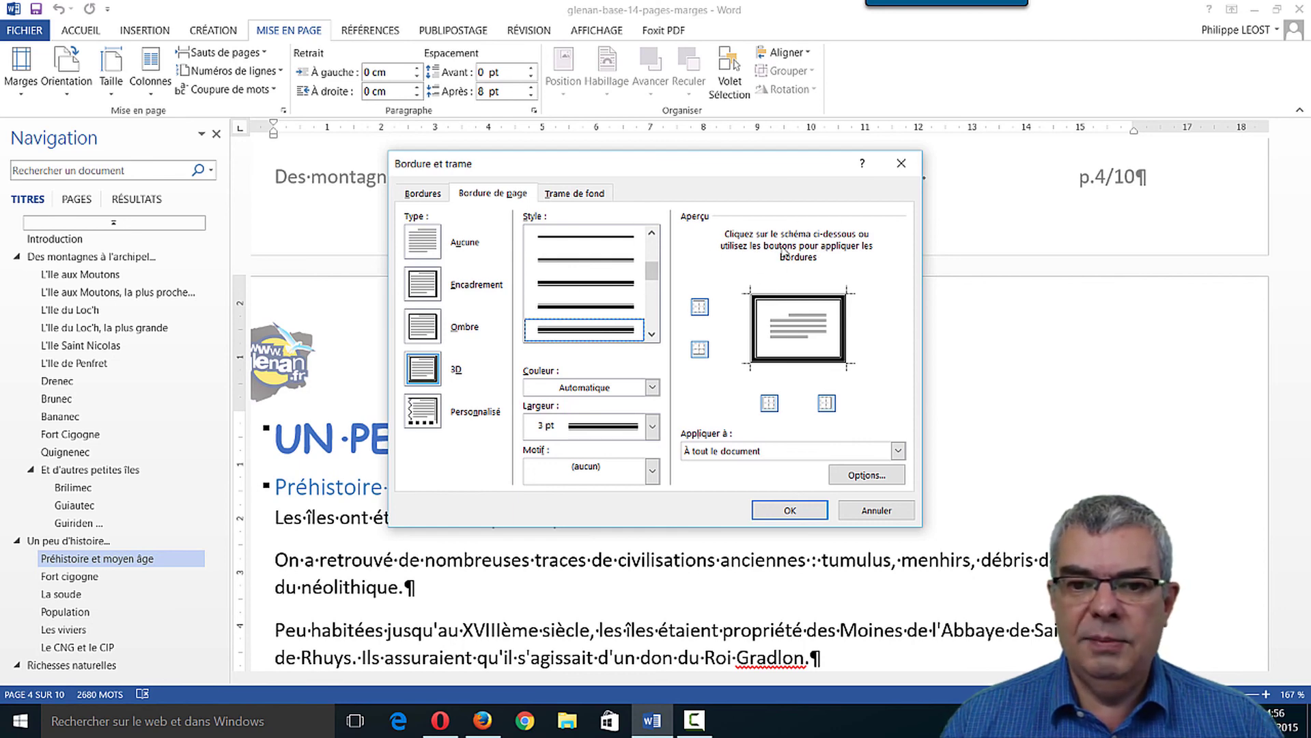
pyautogui.click(876, 511)
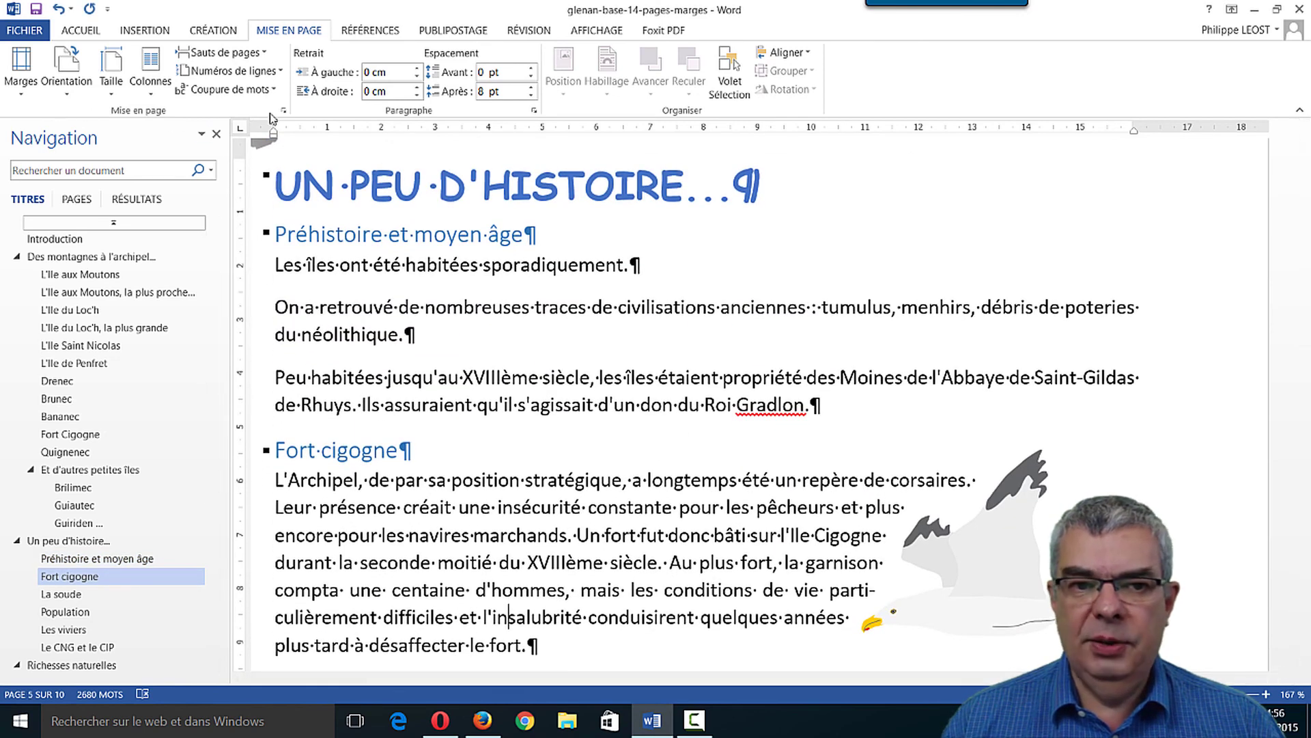